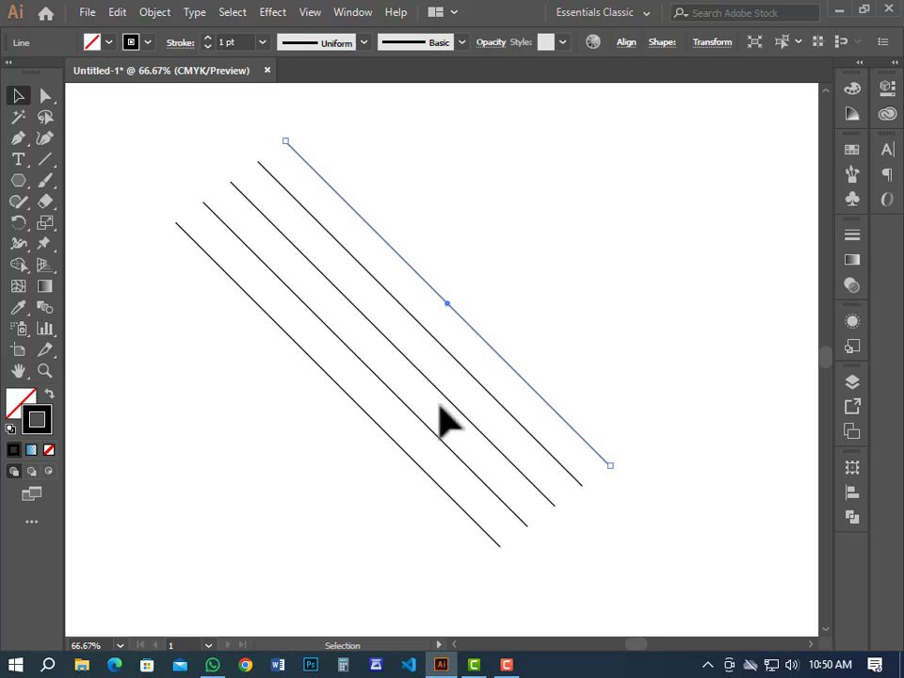
Step: Select all five parallel diagonal lines and group them
drag(511, 308, 370, 454)
right_click(377, 301)
click(424, 409)
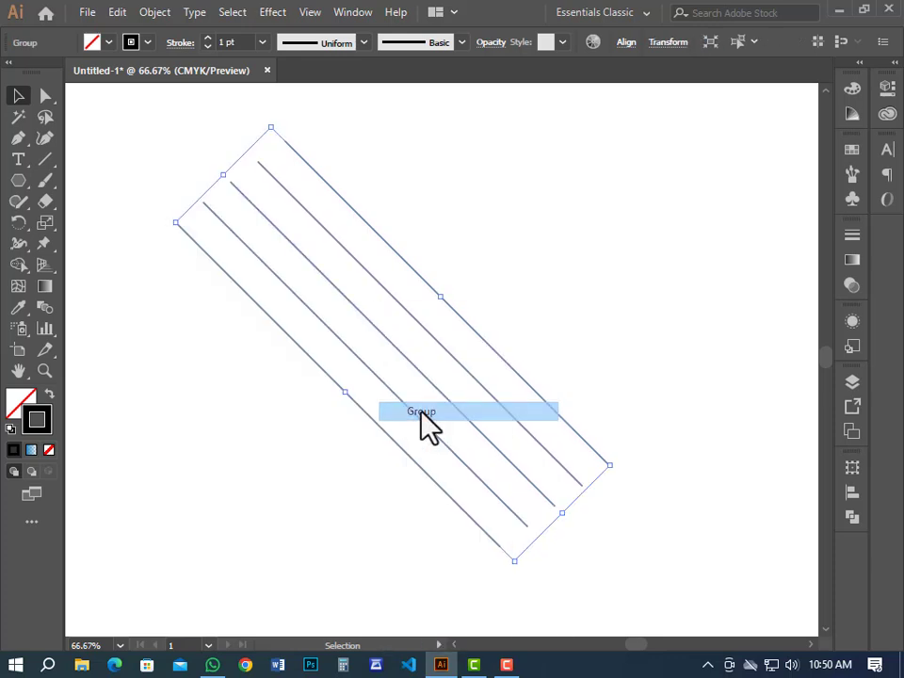
Step: Create a copy of the line group reflected across the vertical axis to form a crossing grid
drag(19, 224, 75, 242)
double_click(19, 223)
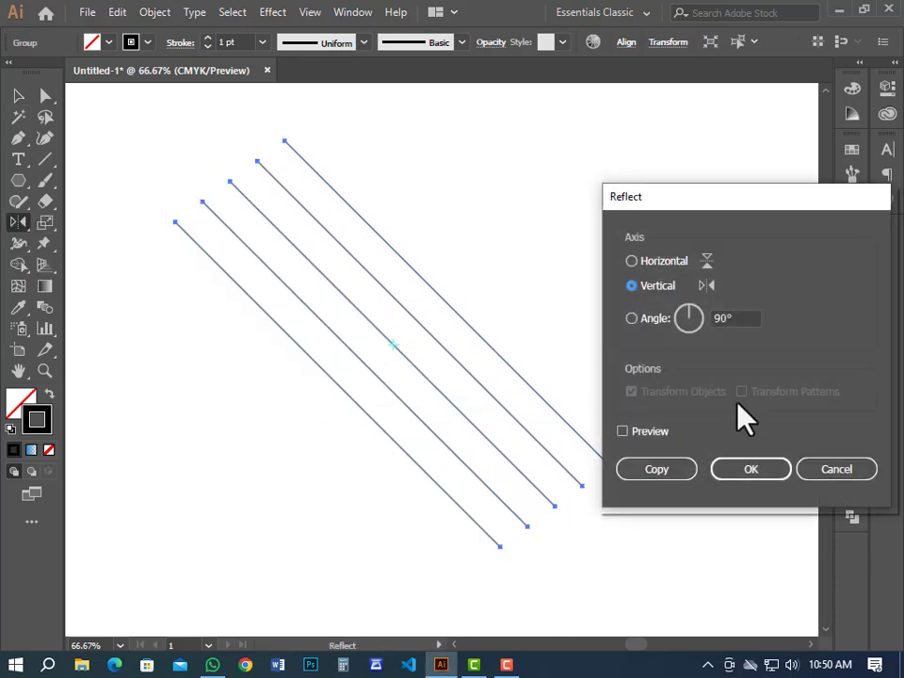
click(656, 471)
key(v)
click(212, 156)
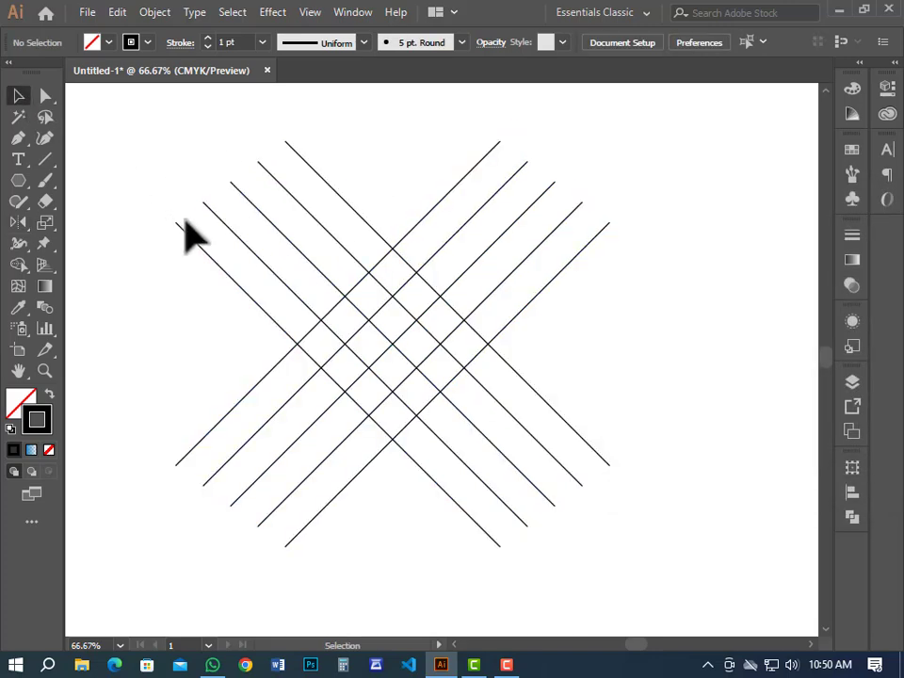
Step: Select both crossing sets of diagonal lines and group them together
drag(137, 184, 641, 499)
right_click(418, 299)
click(485, 405)
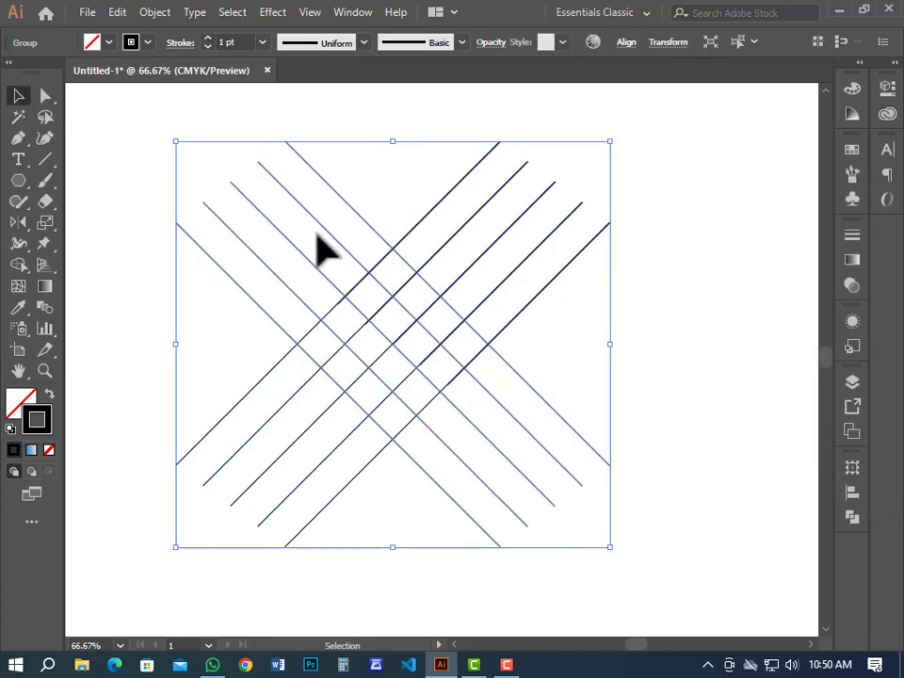
Step: Create a polygon with a 50 px radius and 6 sides over the upper part of the grid
click(19, 179)
click(398, 298)
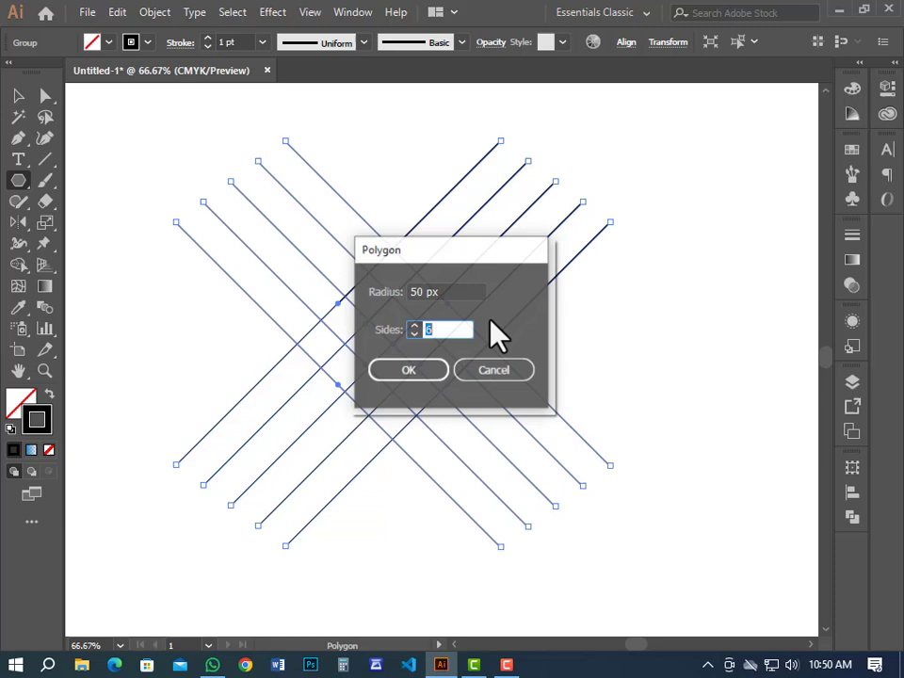
click(435, 369)
key(v)
Step: Move and rotate the hexagon so two of its opposite sides run parallel to the diagonal grid lines
scroll(424, 250, up, 3)
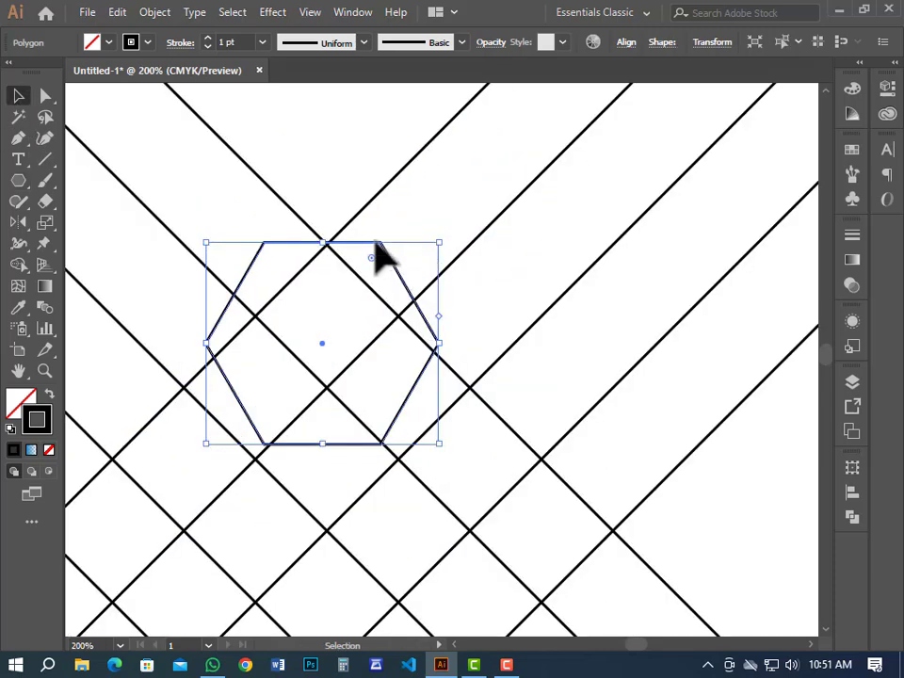
click(352, 243)
drag(376, 246, 324, 250)
drag(278, 457, 361, 427)
drag(297, 249, 383, 269)
drag(485, 448, 480, 243)
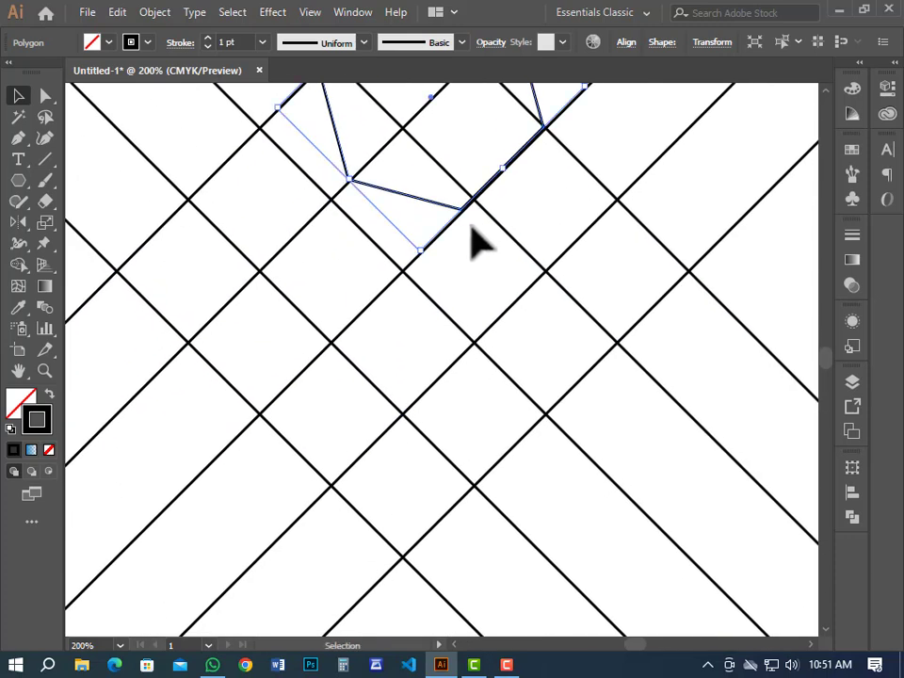
Step: Enlarge the hexagon to cover most of the crossing area and move its upper corner onto the topmost line intersection
drag(424, 257, 352, 570)
scroll(535, 382, down, 1)
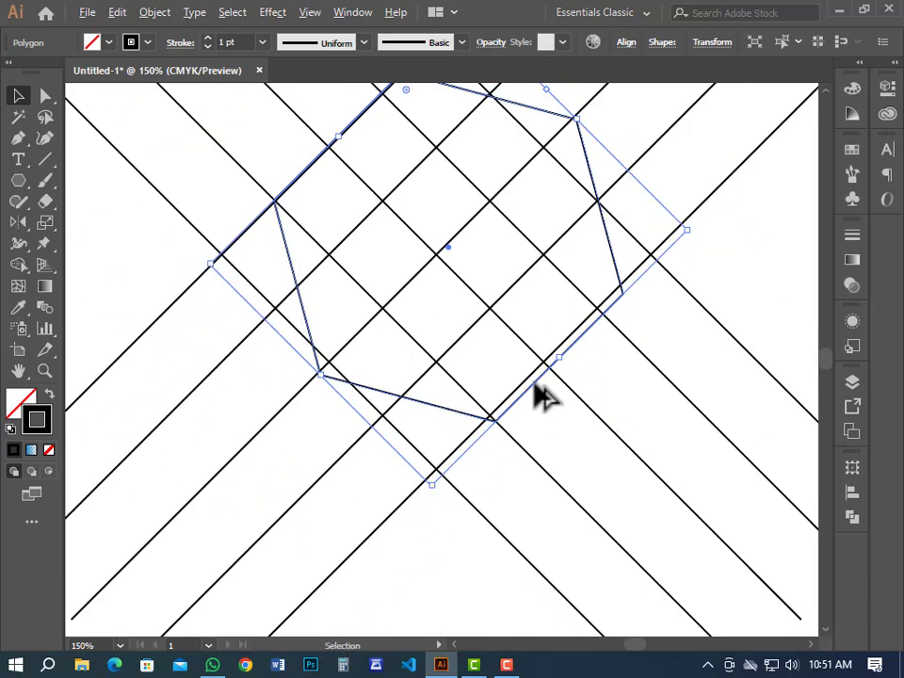
drag(548, 341, 535, 430)
scroll(468, 484, down, 2)
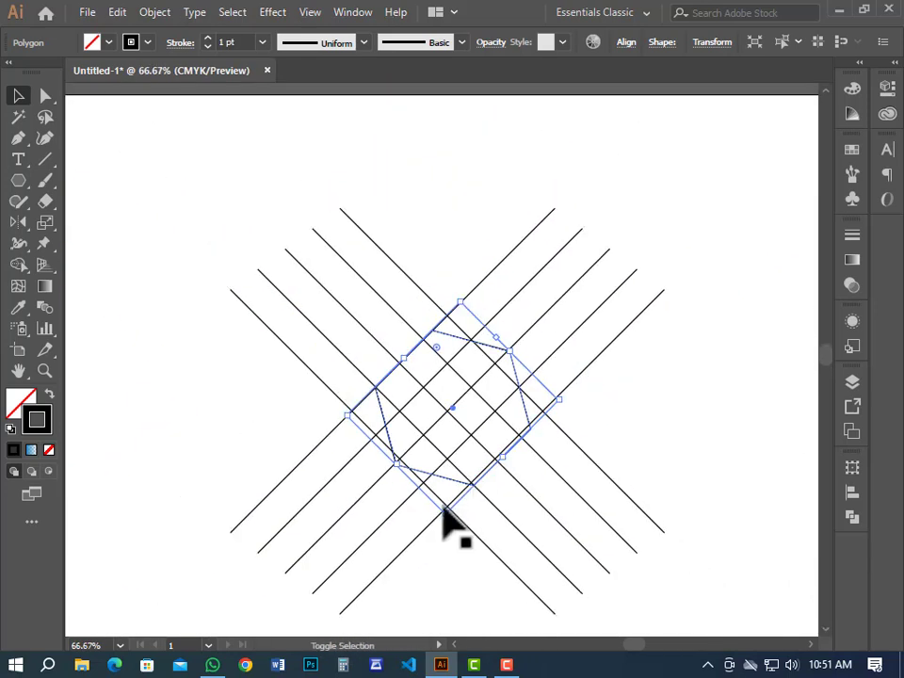
drag(443, 516, 418, 595)
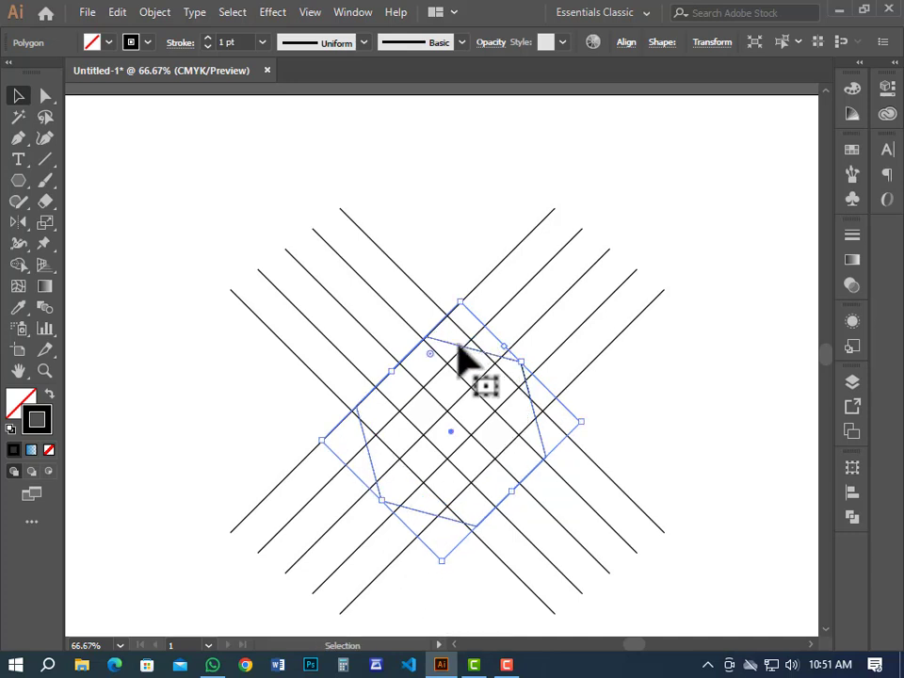
drag(459, 356, 481, 335)
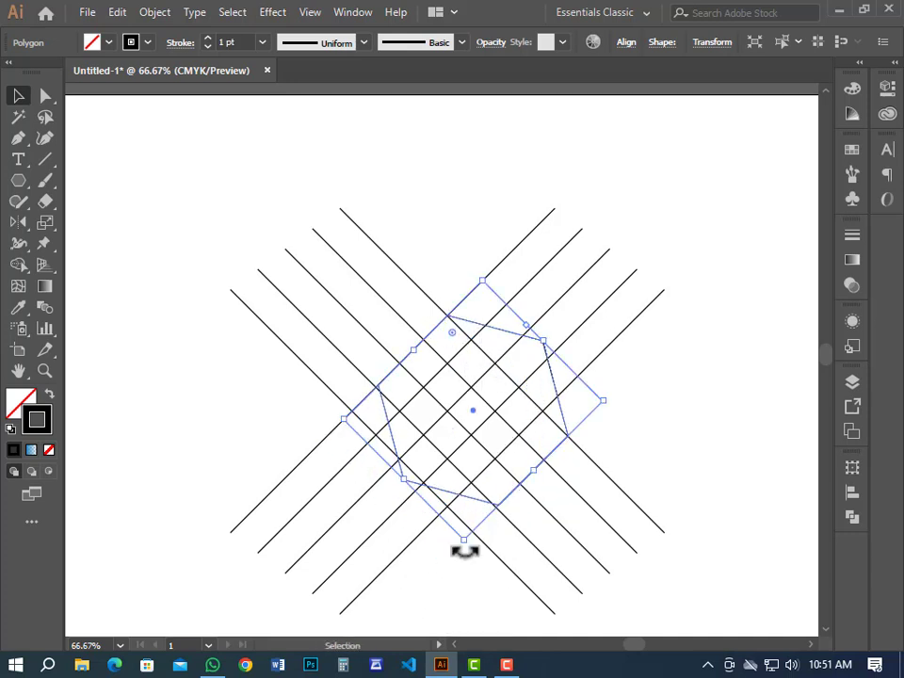
Step: Rotate the hexagon closer to upright and shrink it slightly, placing its top corner on the topmost line intersection
drag(465, 552, 421, 544)
drag(516, 353, 491, 359)
scroll(471, 518, up, 5)
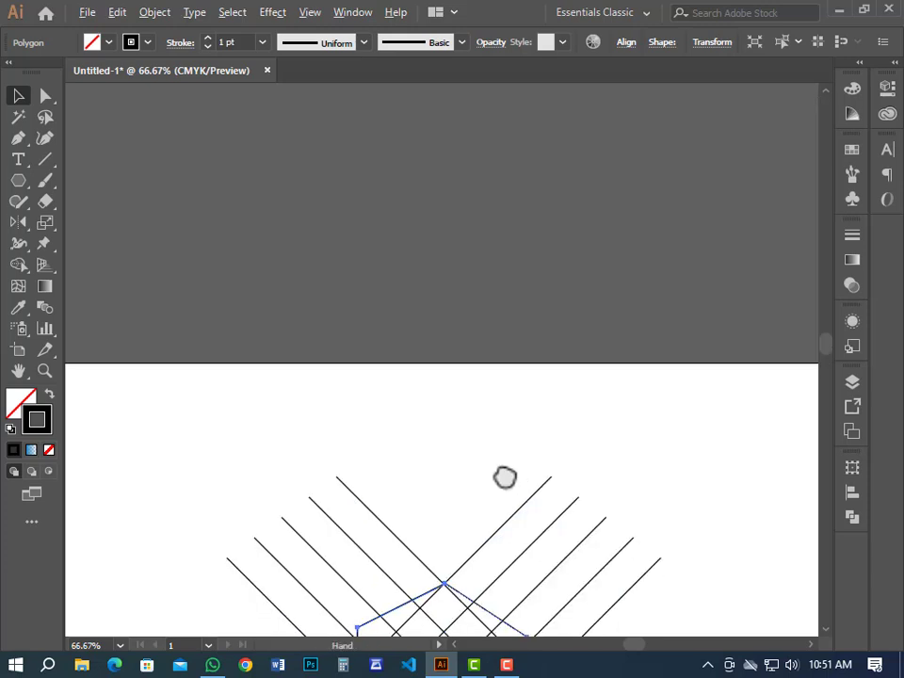
alt+scroll(394, 528, up, 1)
alt+scroll(410, 317, up, 1)
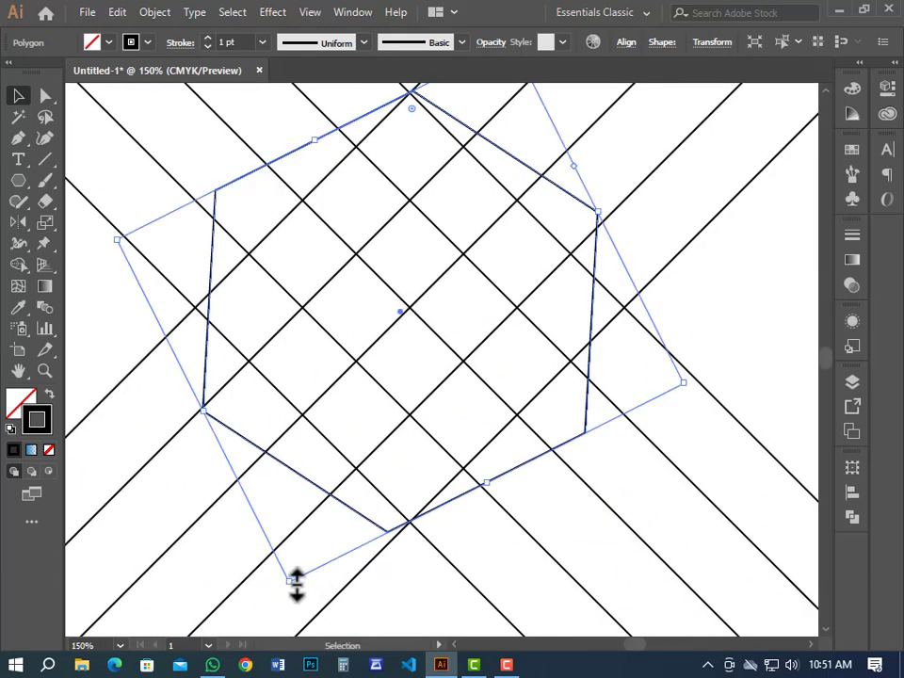
drag(296, 584, 308, 568)
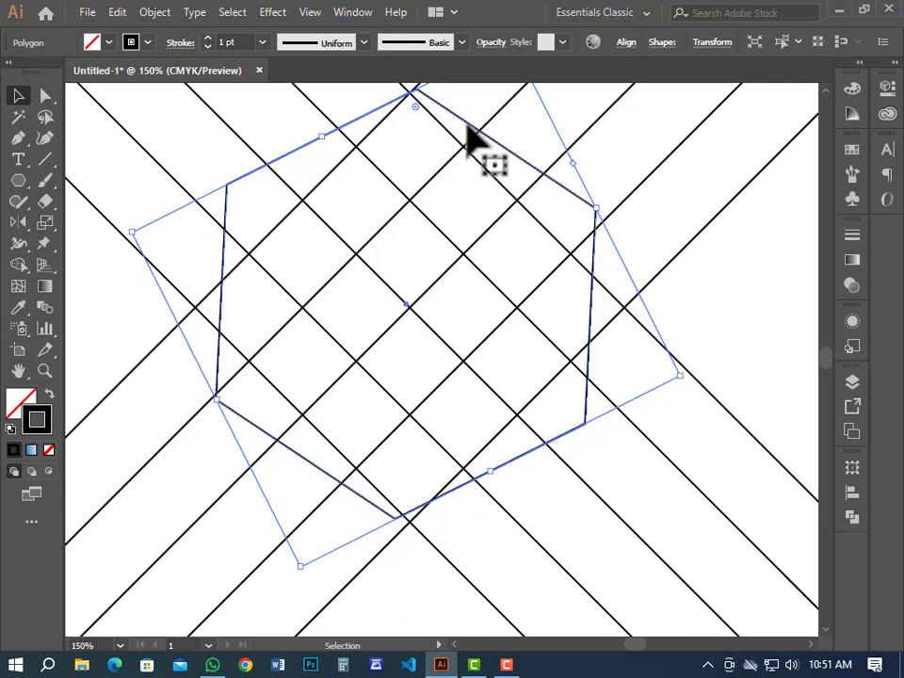
drag(462, 140, 453, 143)
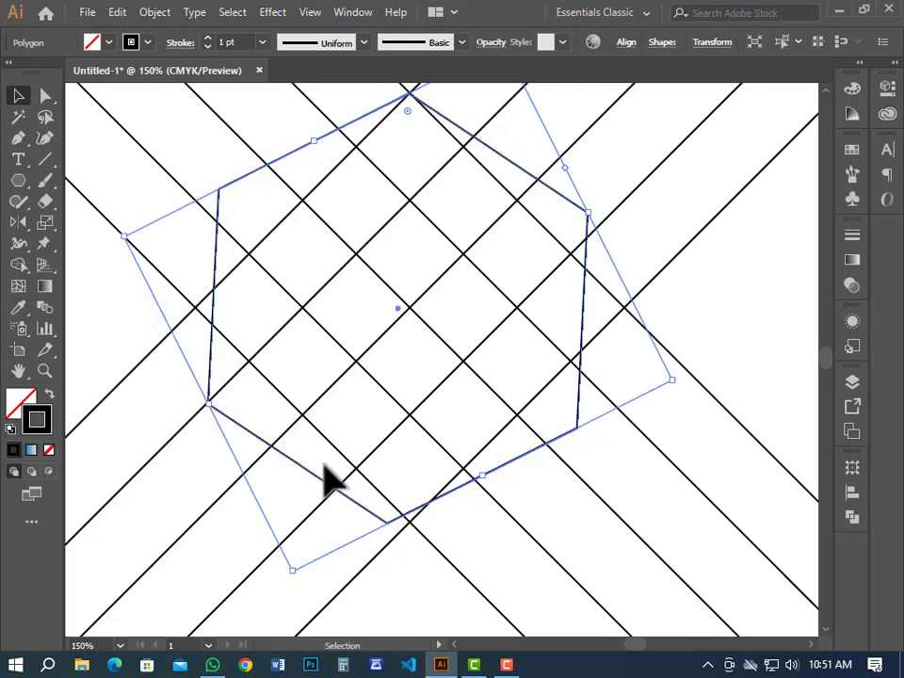
drag(409, 280, 387, 402)
right_click(18, 224)
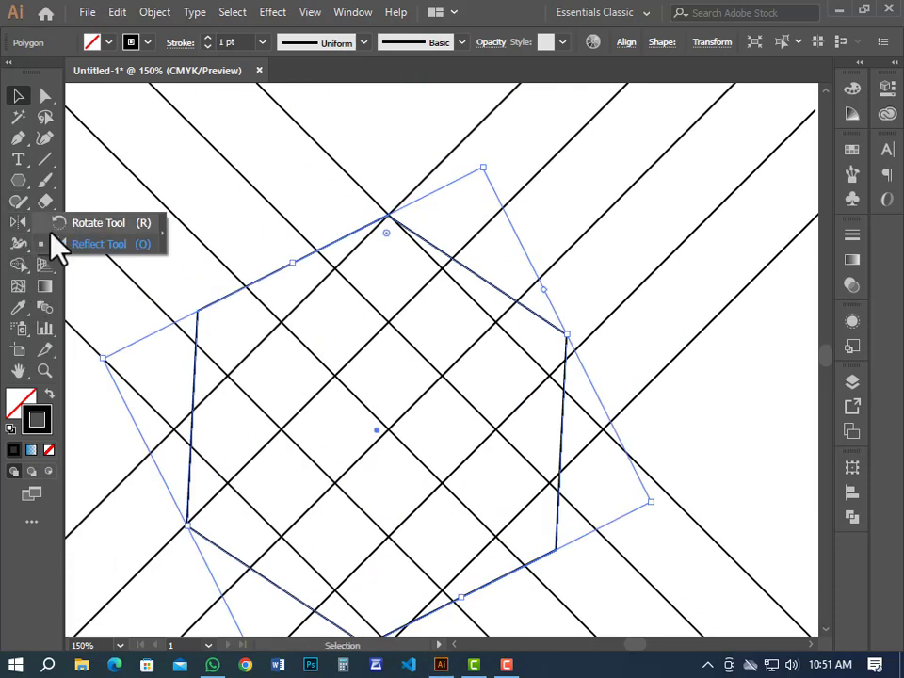
click(59, 224)
scroll(390, 242, up, 4)
drag(390, 186, 379, 254)
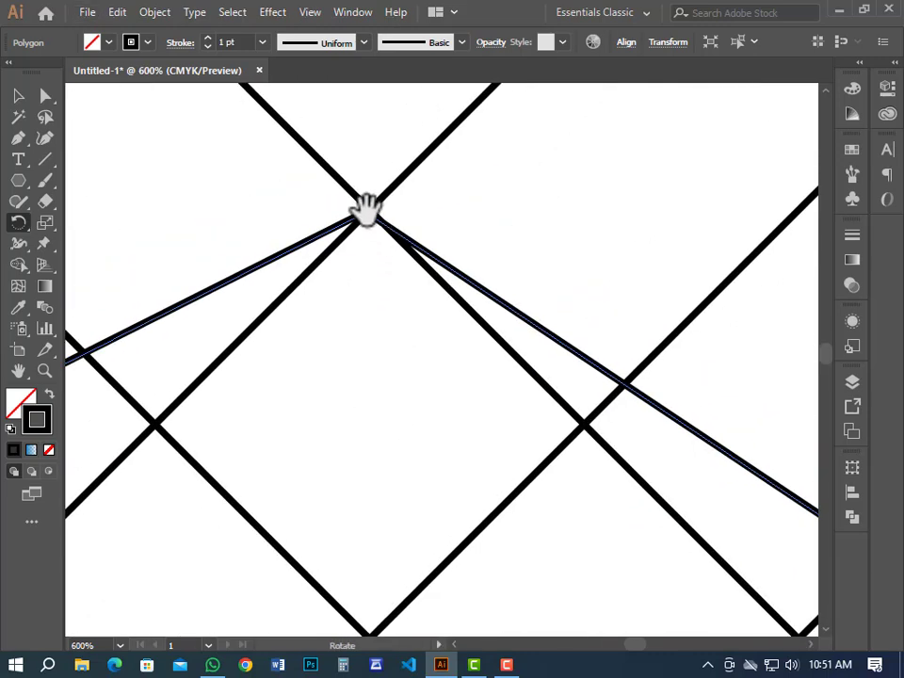
scroll(365, 210, down, 3)
drag(460, 316, 428, 371)
click(18, 95)
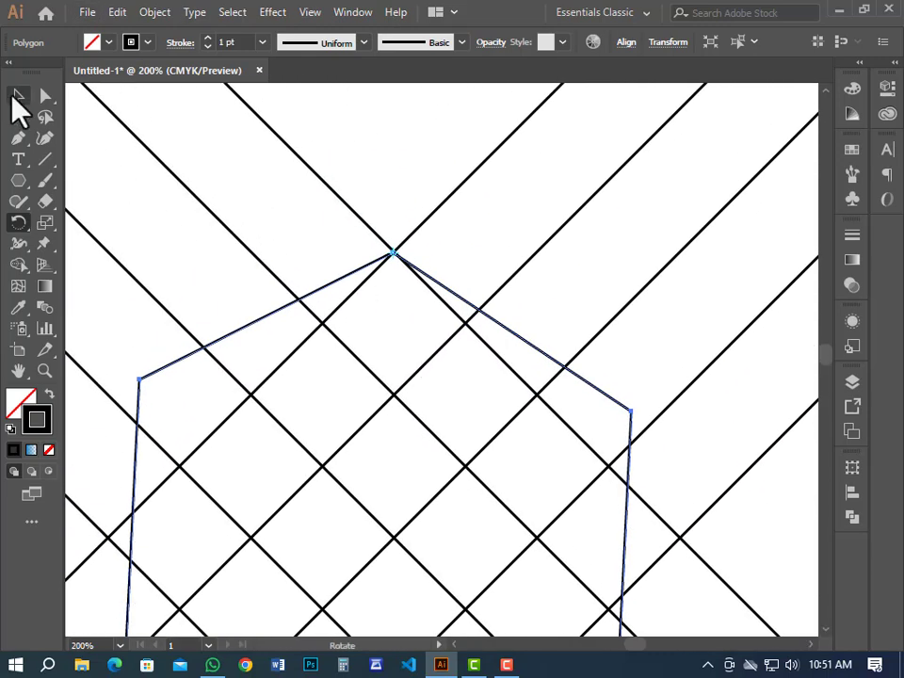
Step: Nudge the hexagon so its top corner sits exactly on the topmost crossing of the outer lines
click(178, 148)
scroll(377, 240, up, 5)
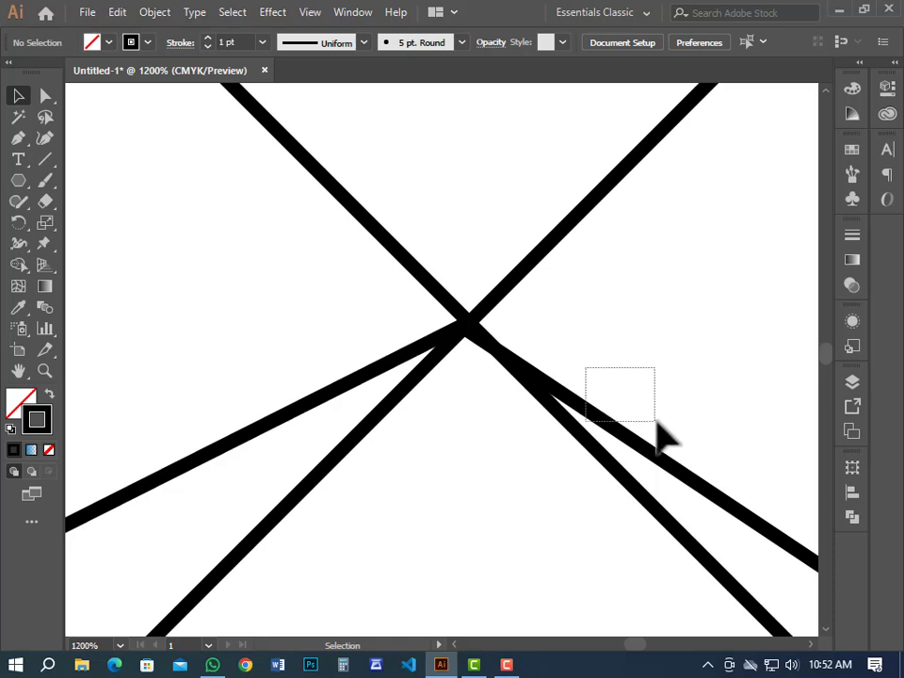
click(487, 363)
drag(479, 340, 487, 331)
scroll(487, 331, down, 3)
drag(492, 387, 424, 345)
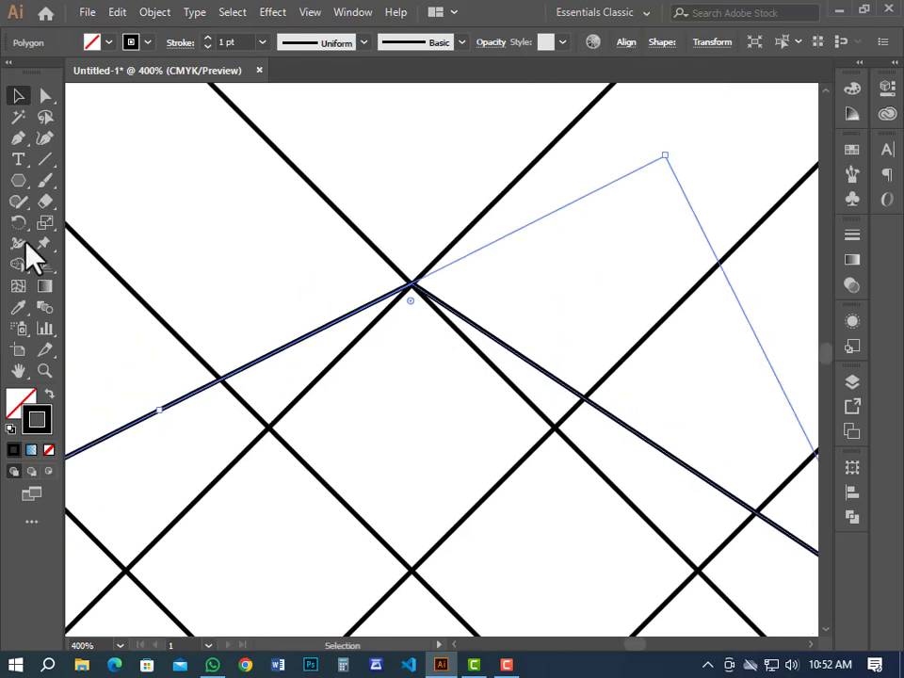
Step: Rotate the hexagon about its top corner until its bottom corner meets the lowest line intersection, then deselect it
click(18, 224)
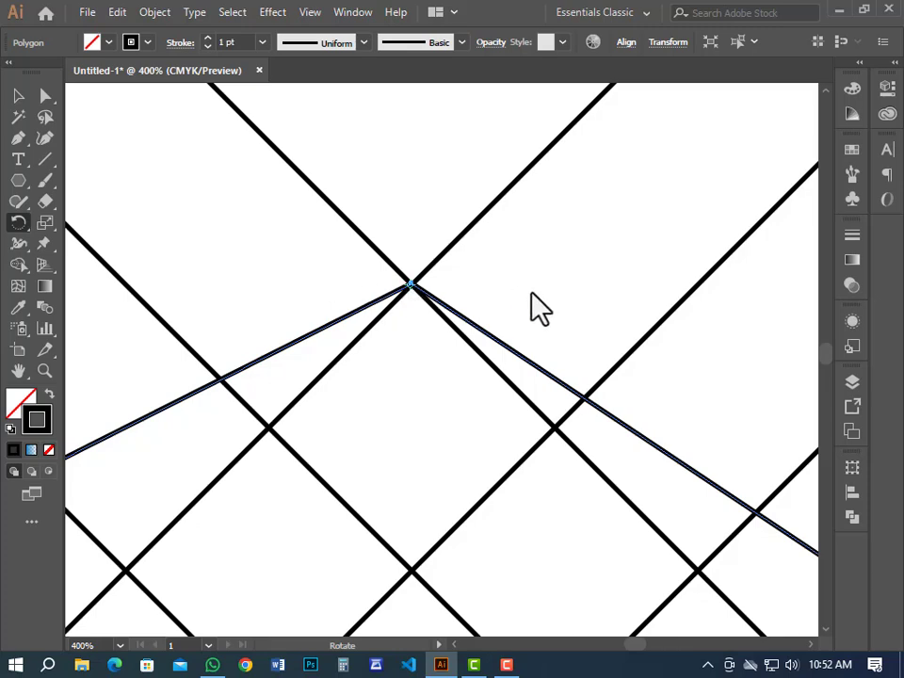
scroll(530, 309, down, 2)
scroll(462, 373, down, 5)
scroll(426, 470, up, 1)
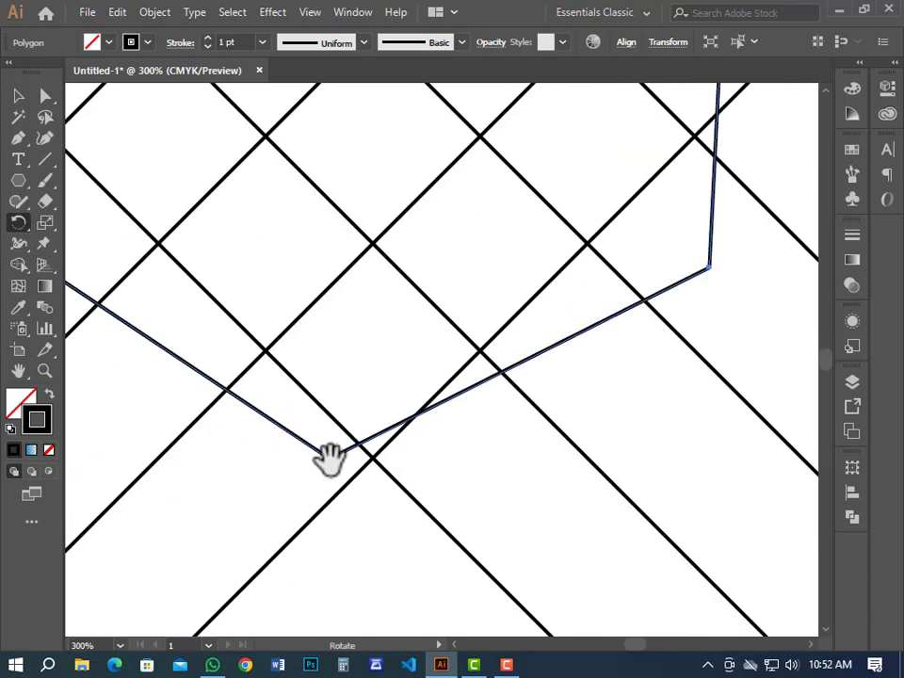
drag(327, 460, 373, 456)
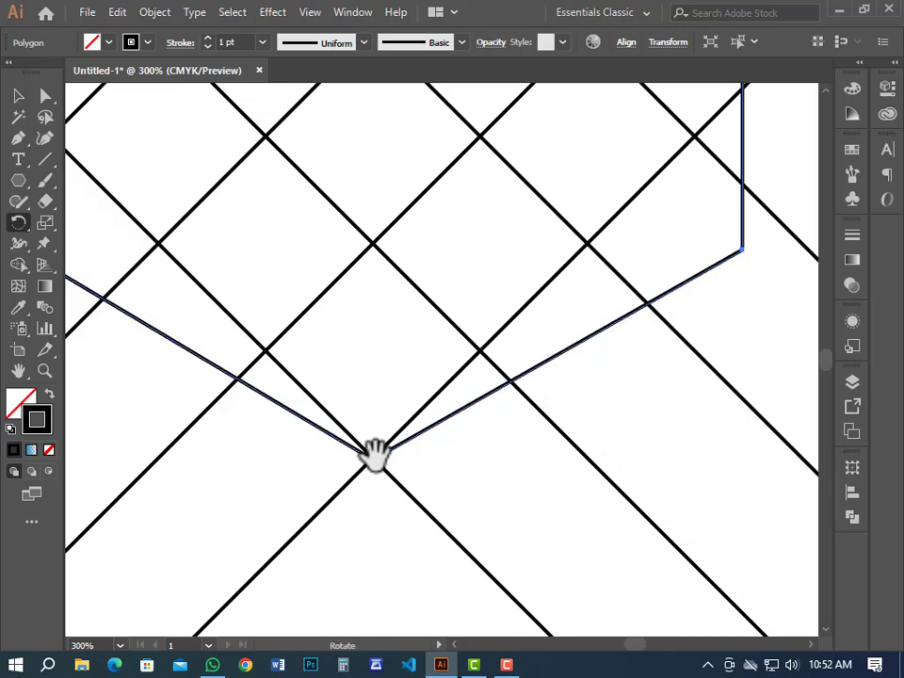
click(18, 95)
click(414, 407)
scroll(414, 417, down, 4)
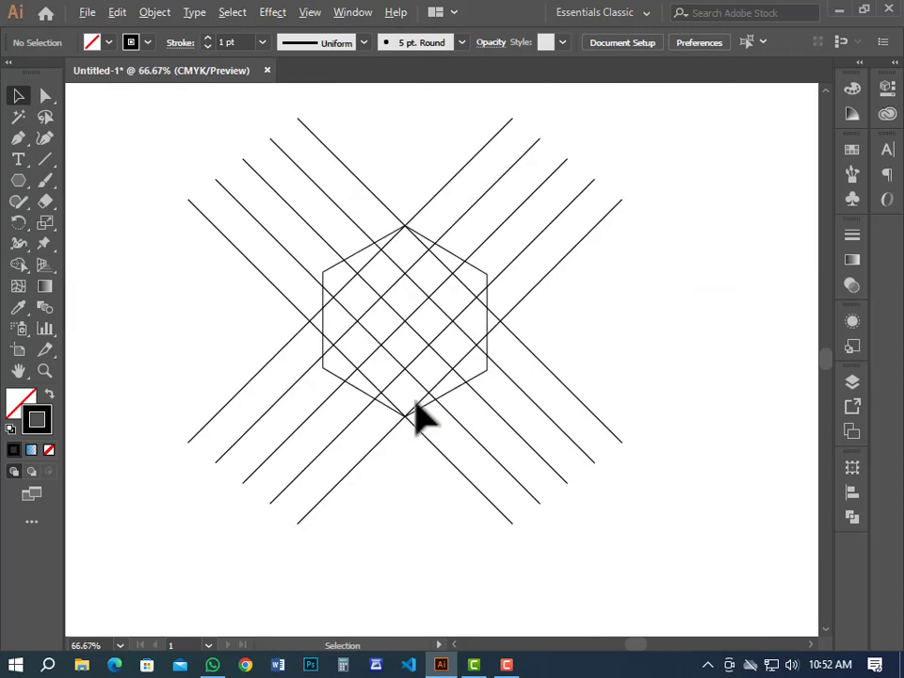
Step: Select the grid and hexagon and merge the cells with Shape Builder into four interlocking bands around the central diamond
drag(166, 149, 573, 485)
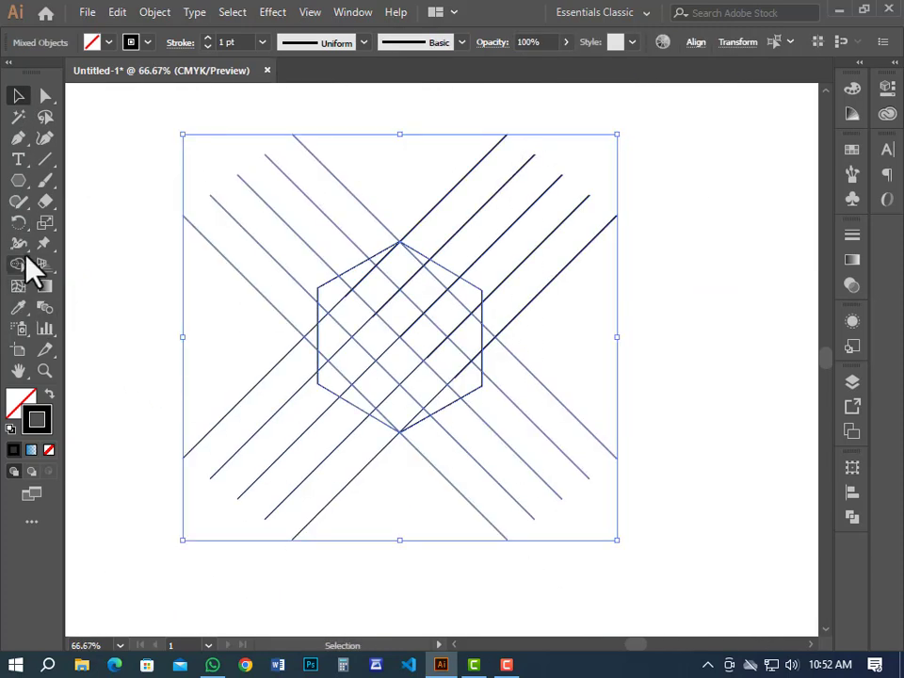
click(19, 265)
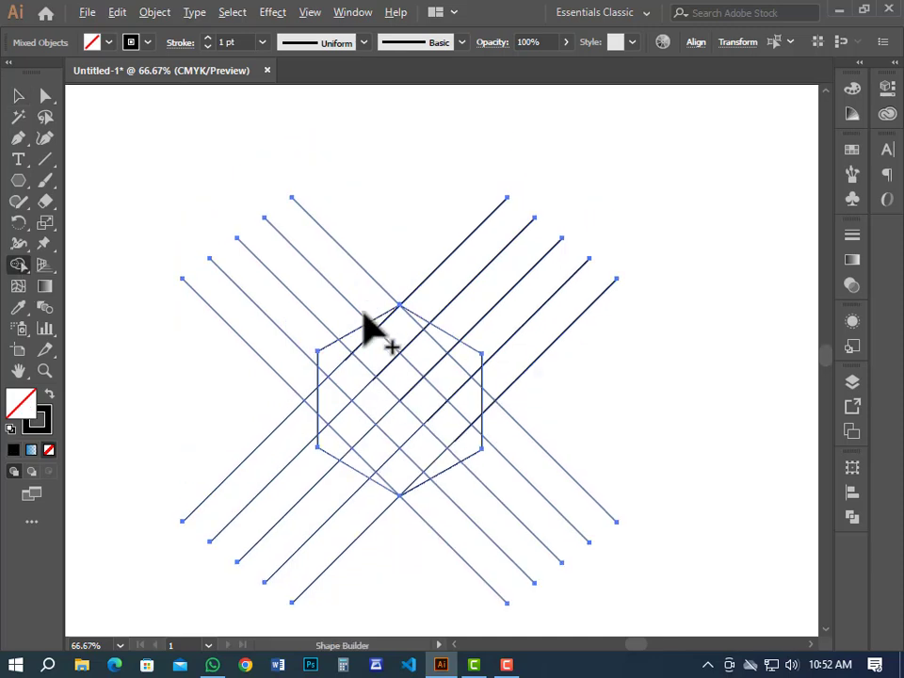
scroll(363, 313, up, 1)
mouse_move(373, 318)
mouse_down()
mouse_move(352, 197)
mouse_move(284, 270)
mouse_move(351, 363)
mouse_move(301, 360)
mouse_move(324, 393)
mouse_move(370, 428)
mouse_move(403, 390)
mouse_move(468, 363)
mouse_up()
mouse_move(437, 416)
mouse_down()
mouse_move(516, 358)
mouse_move(505, 325)
mouse_move(453, 255)
mouse_move(516, 269)
mouse_move(512, 261)
mouse_move(433, 190)
mouse_move(321, 283)
mouse_up()
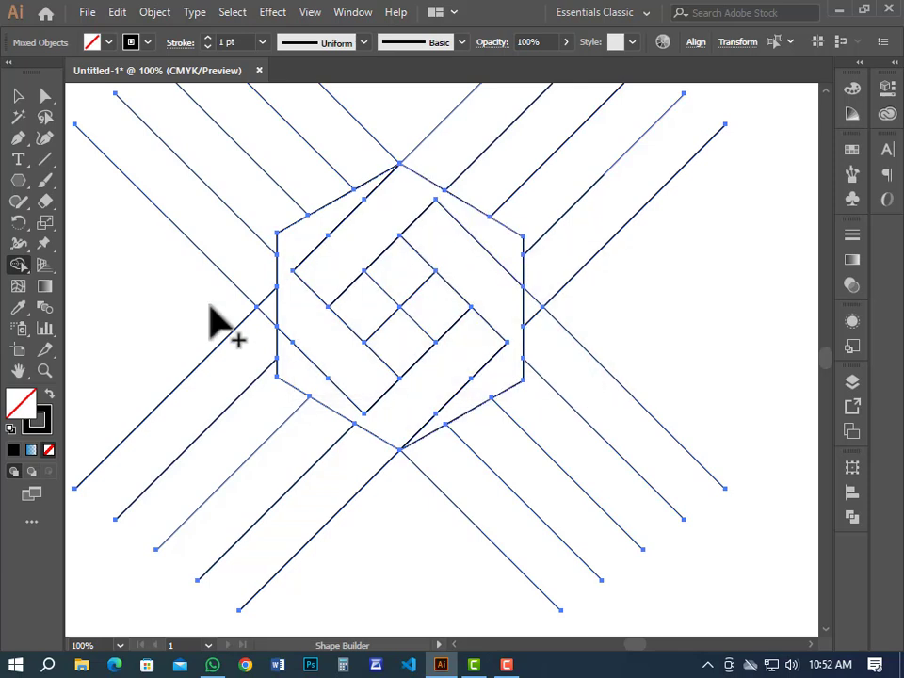
Step: Select the four interlocking band shapes of the hexagon and cut them from the artwork
click(17, 97)
click(268, 267)
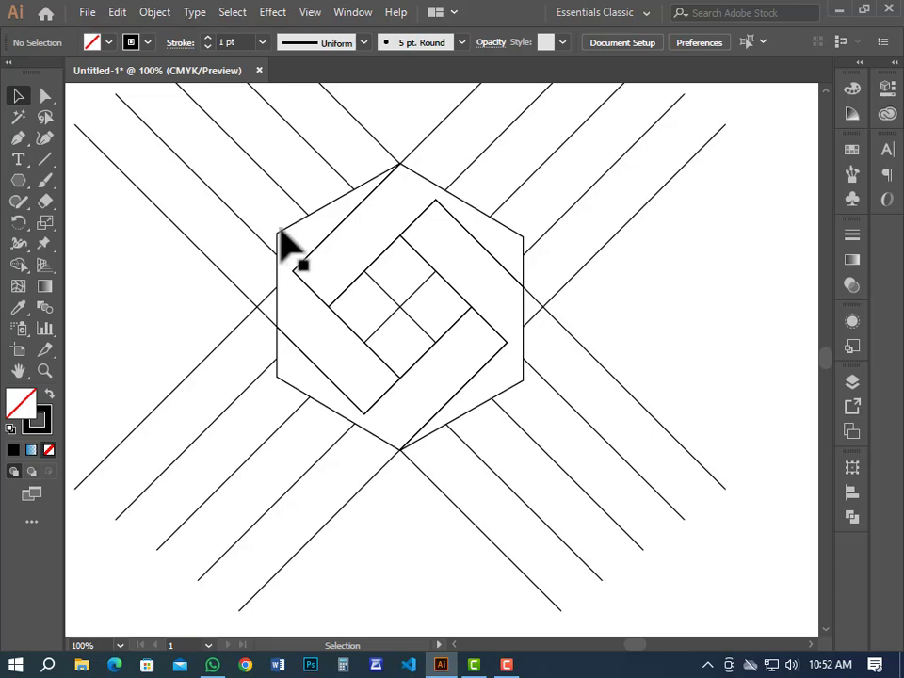
click(316, 219)
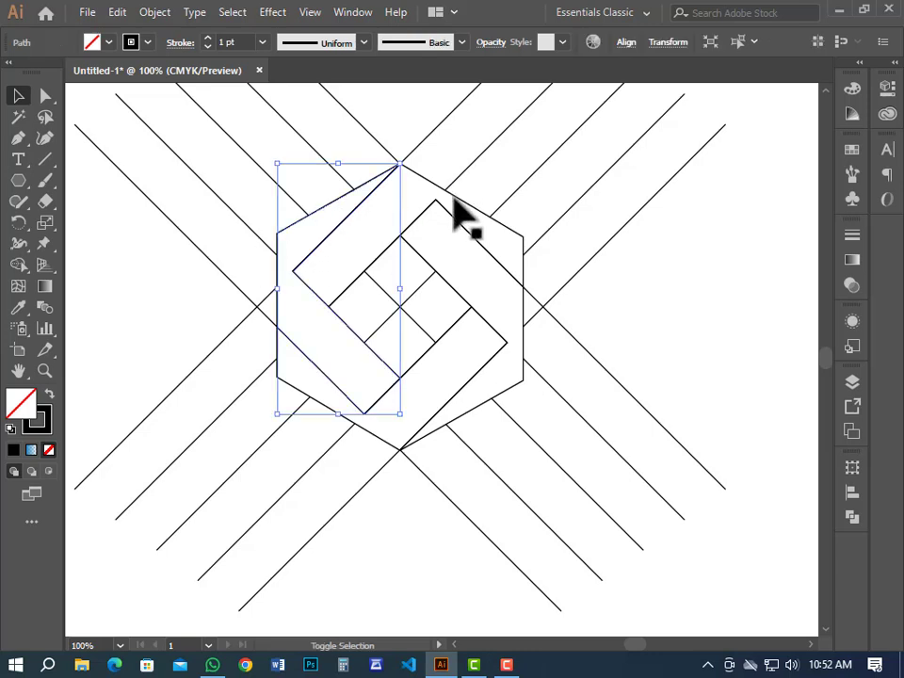
shift+click(482, 226)
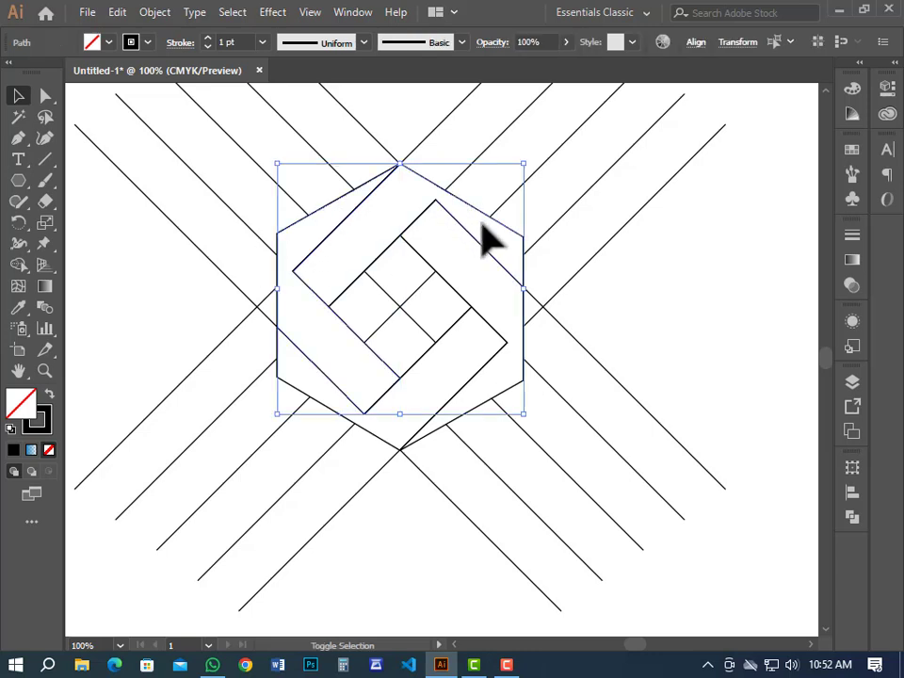
shift+click(490, 368)
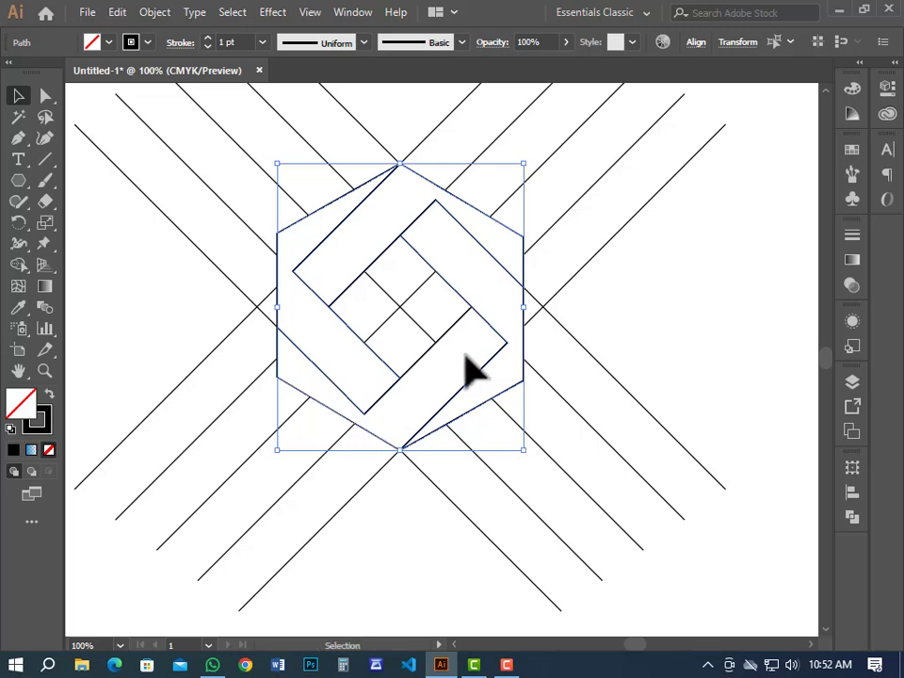
key(ctrl+x)
Step: Remove all leftover diagonal lines and the central diamond from the artboard
key(ctrl+minus)
key(ctrl+minus)
key(ctrl+minus)
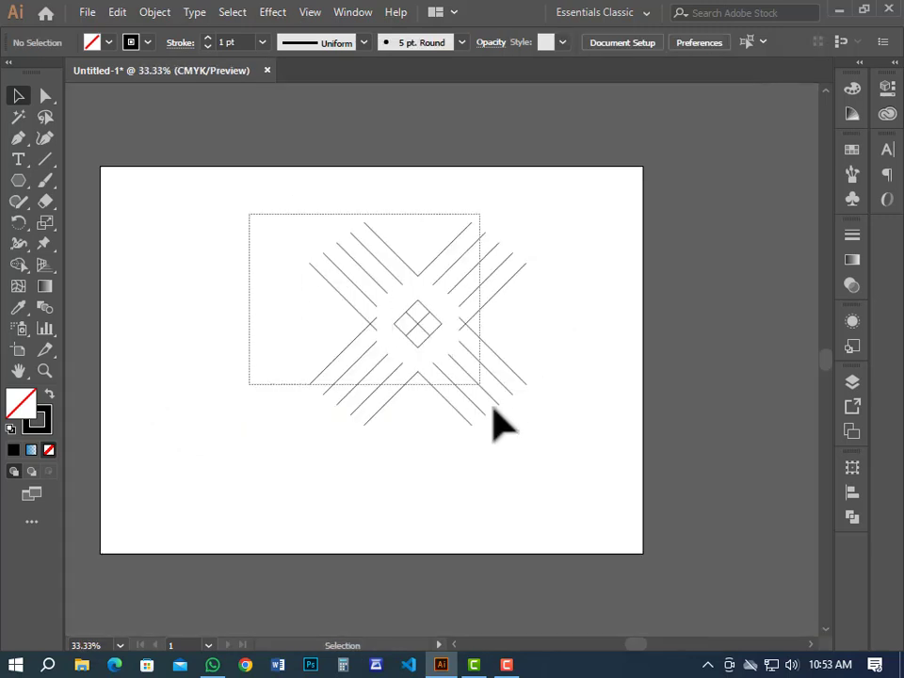
key(ctrl+a)
key(ctrl+x)
Step: Paste the four cut band shapes back onto the empty artboard
key(ctrl+plus)
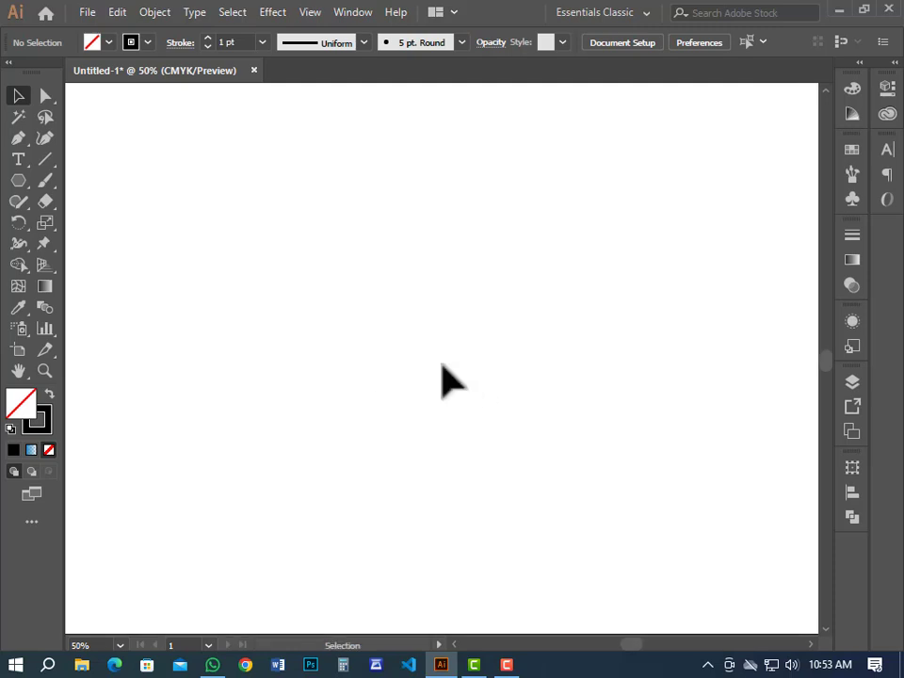
key(ctrl+v)
alt+scroll(450, 335, up, 3)
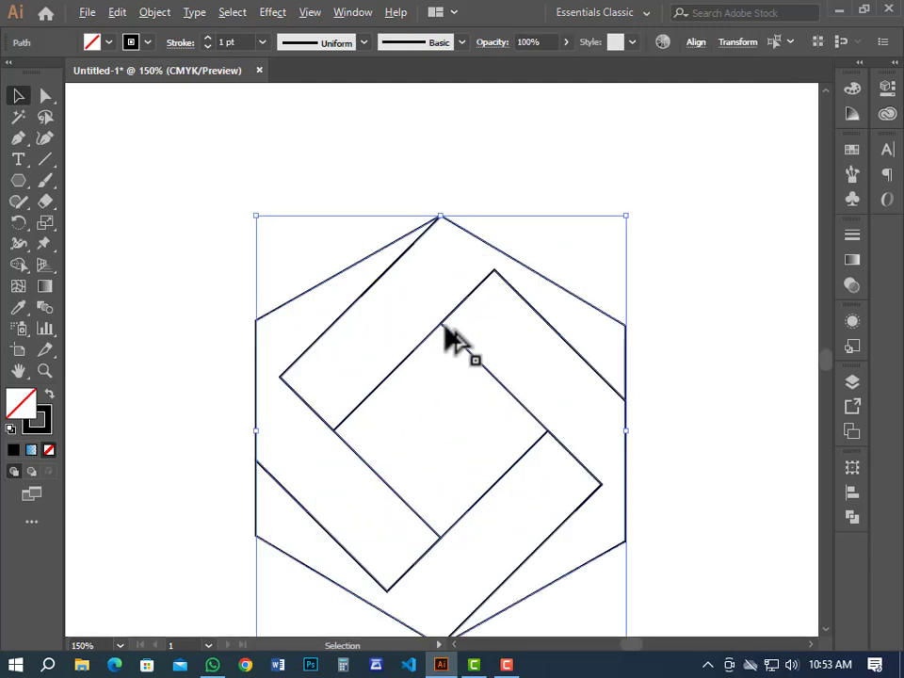
drag(448, 339, 470, 279)
click(47, 449)
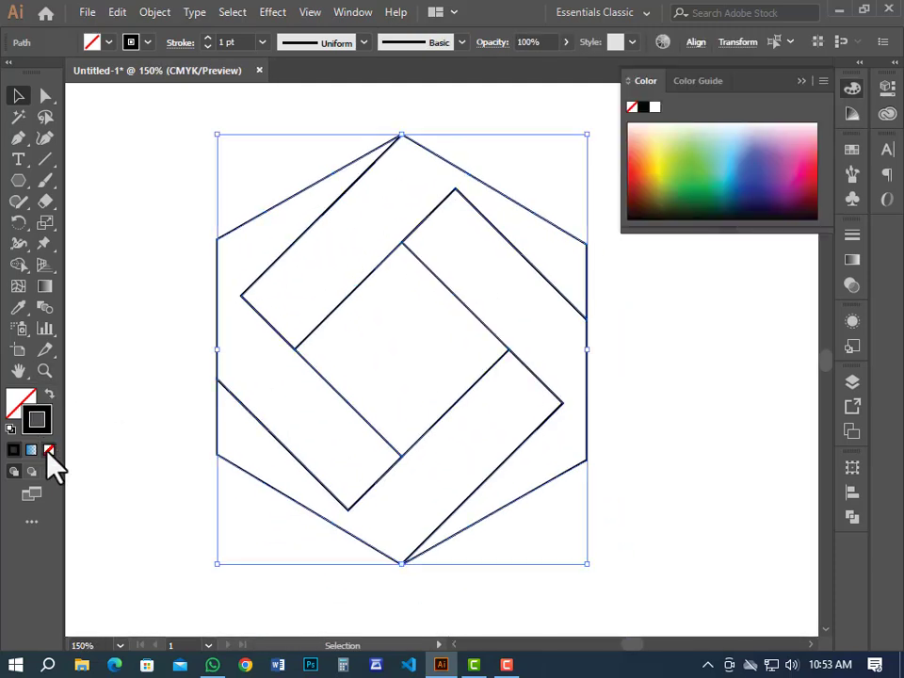
click(17, 449)
key(ctrl+shift+a)
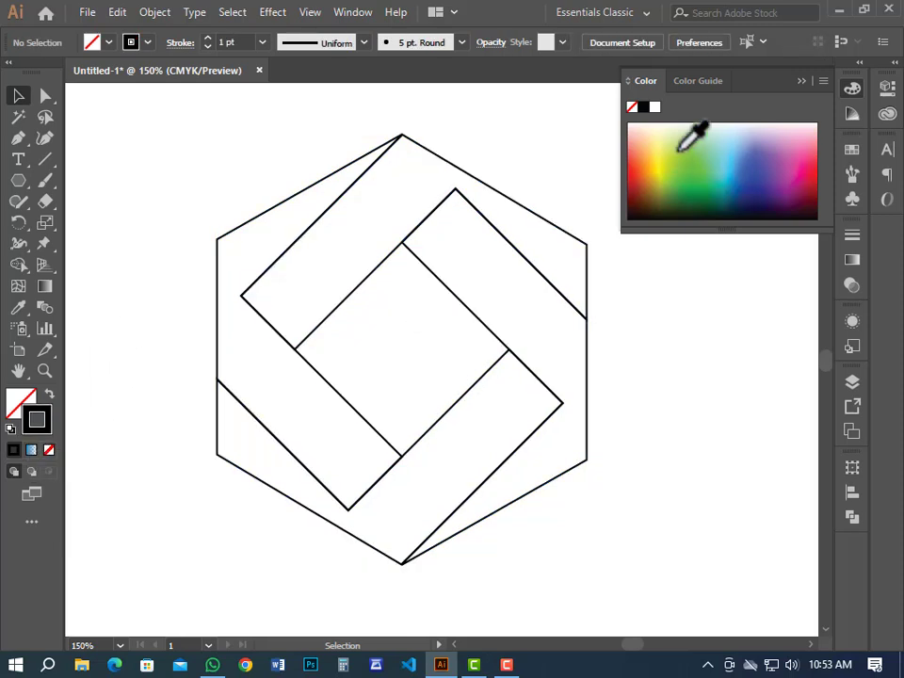
click(801, 81)
drag(539, 246, 542, 210)
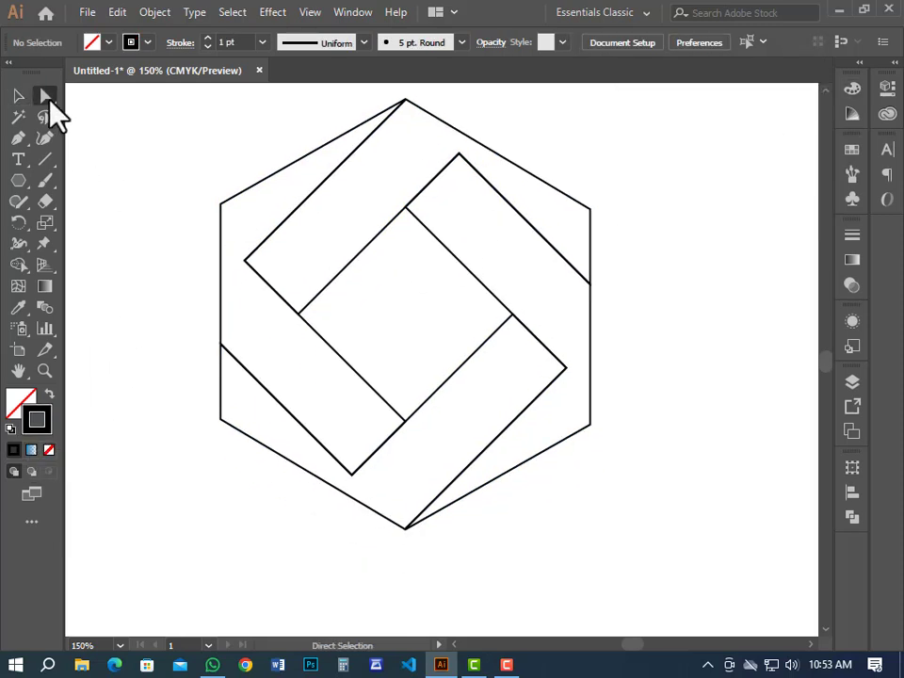
Step: Select the hexagon's four side corner points and round them all together with the live corner widget
drag(226, 169, 252, 238)
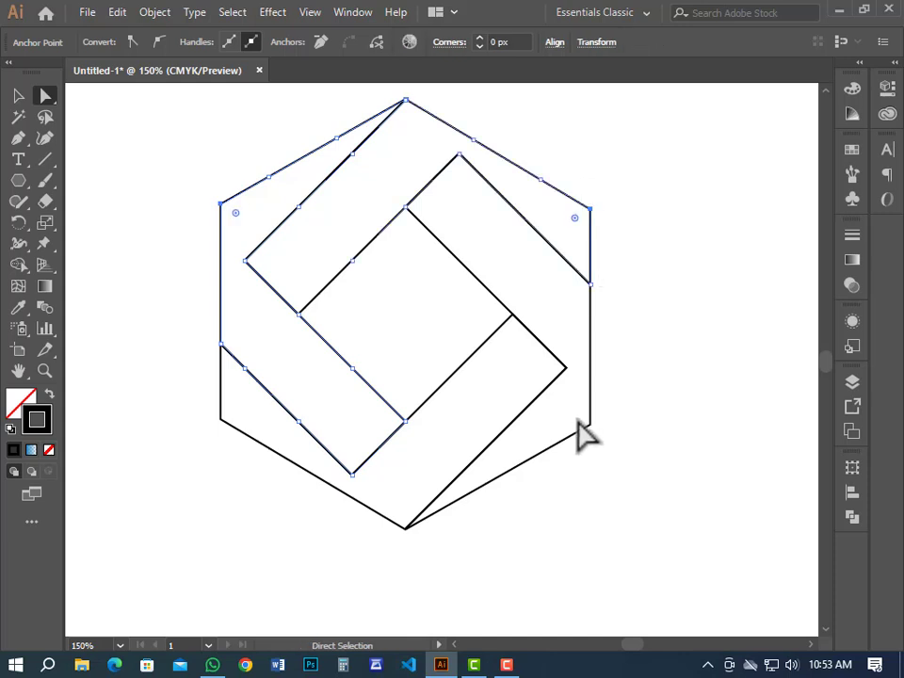
drag(567, 450, 565, 449)
drag(182, 397, 263, 479)
drag(236, 213, 263, 247)
click(18, 95)
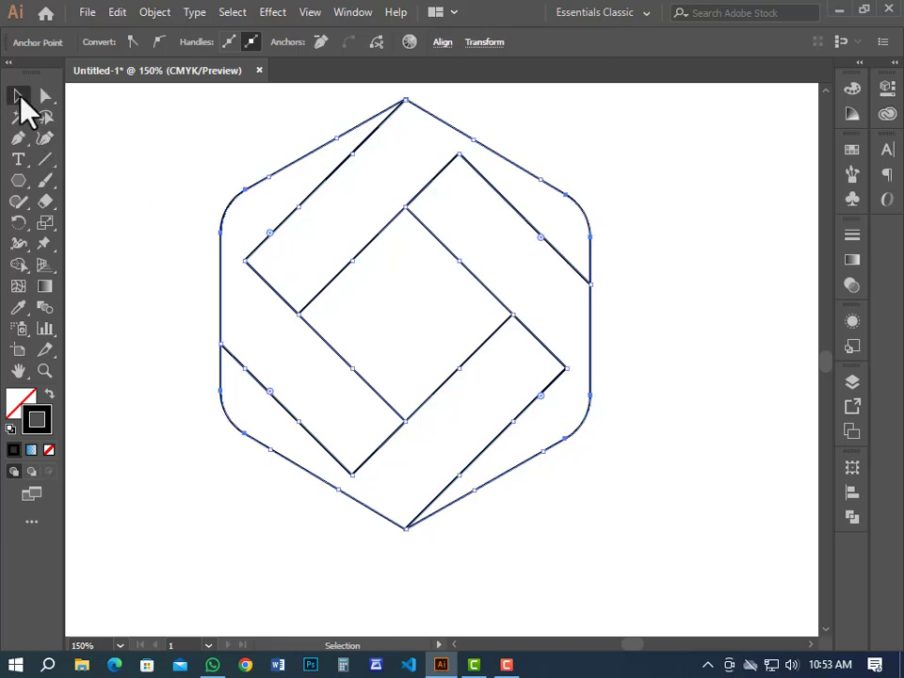
click(363, 349)
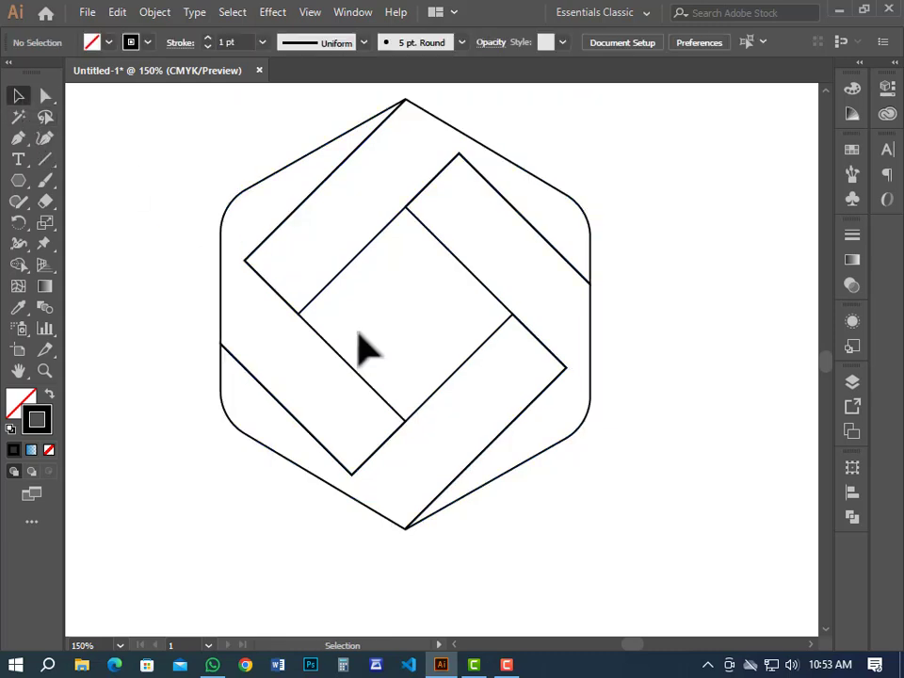
Step: Select the outer end corner of each of the four inner bands and round them to about 15.84 px
click(246, 260)
shift+click(351, 474)
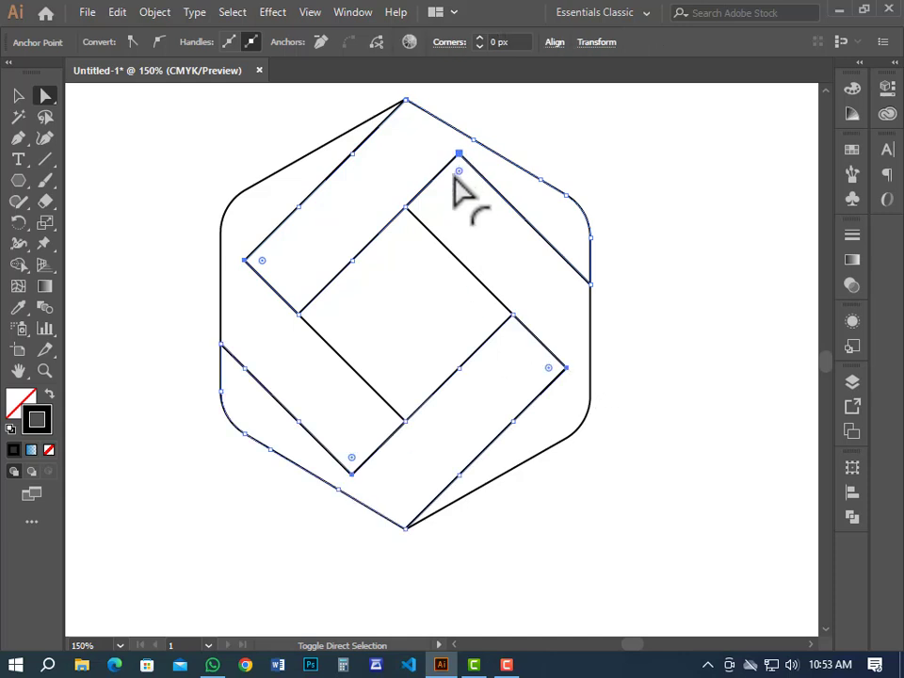
drag(459, 174, 447, 198)
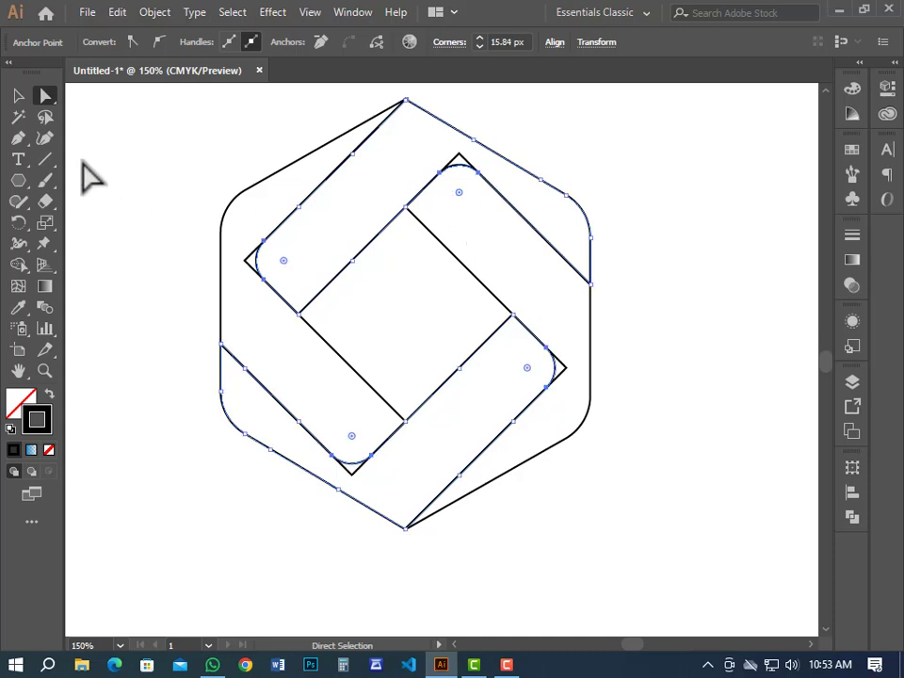
click(18, 96)
click(172, 168)
Step: Select the whole logo and merge the leftover corner slivers at the rounded band ends into the neighbouring bands with Shape Builder
drag(171, 164, 556, 544)
click(18, 266)
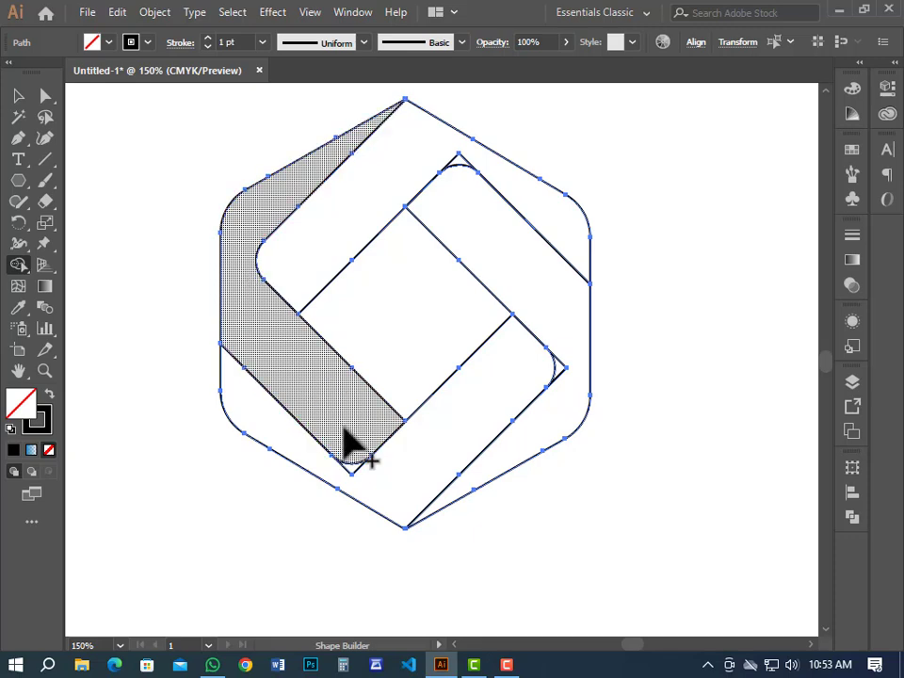
mouse_move(346, 466)
mouse_down()
mouse_move(355, 488)
mouse_move(404, 480)
mouse_up()
drag(562, 355, 561, 370)
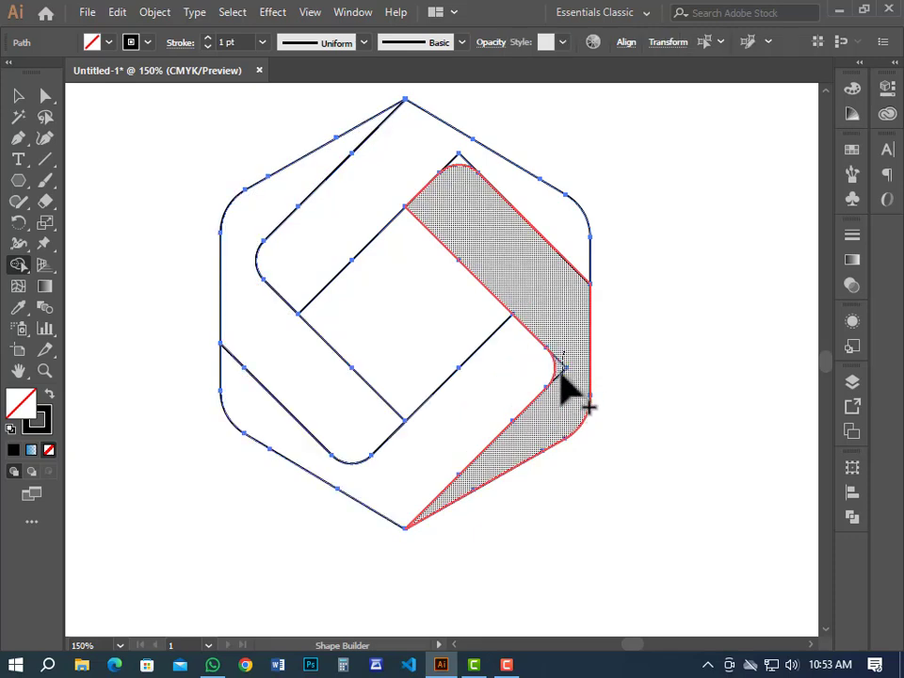
drag(445, 153, 478, 177)
key(v)
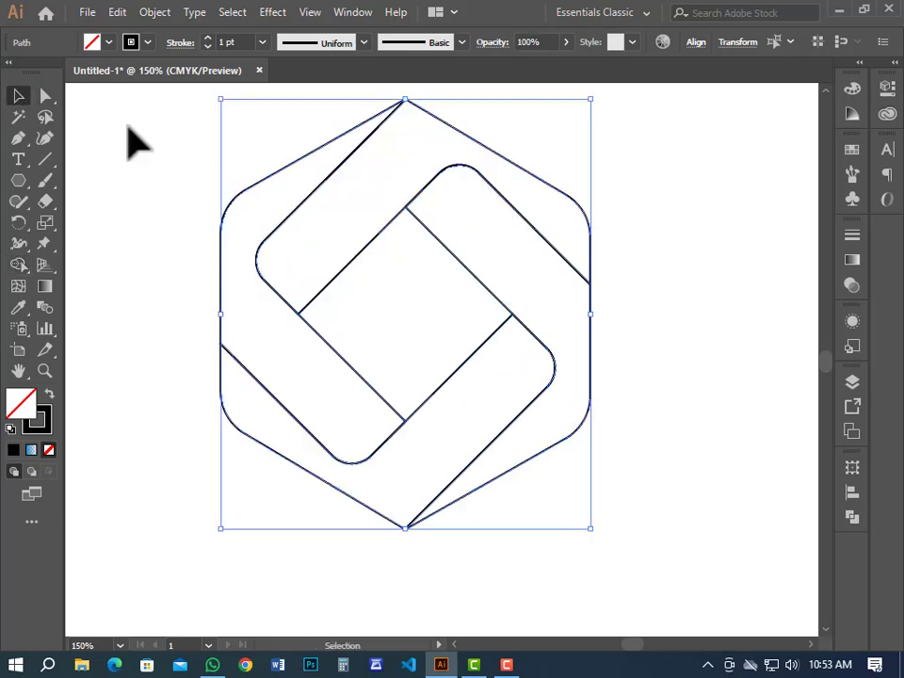
Step: Select the whole logo, remove its stroke and fill the four bands with the blue-to-transparent gradient
drag(202, 144, 617, 500)
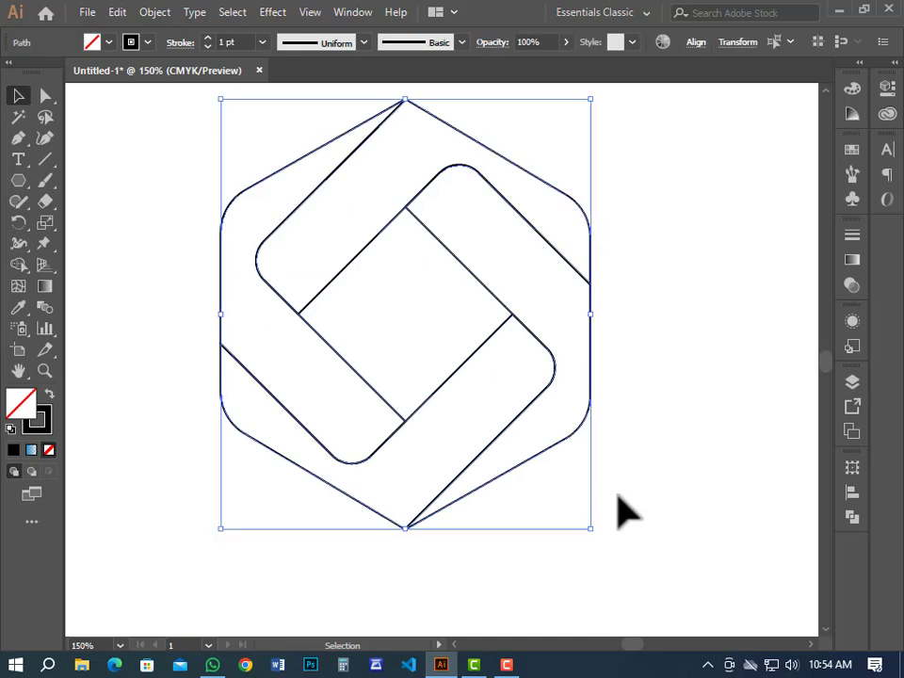
click(47, 450)
click(32, 450)
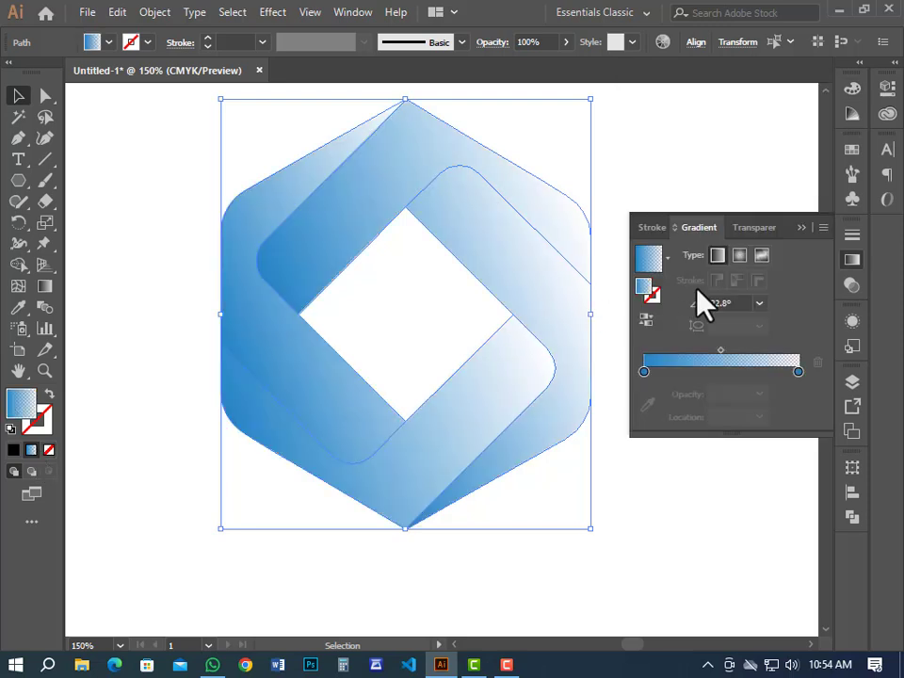
click(800, 226)
click(705, 218)
key(space)
drag(586, 269, 556, 311)
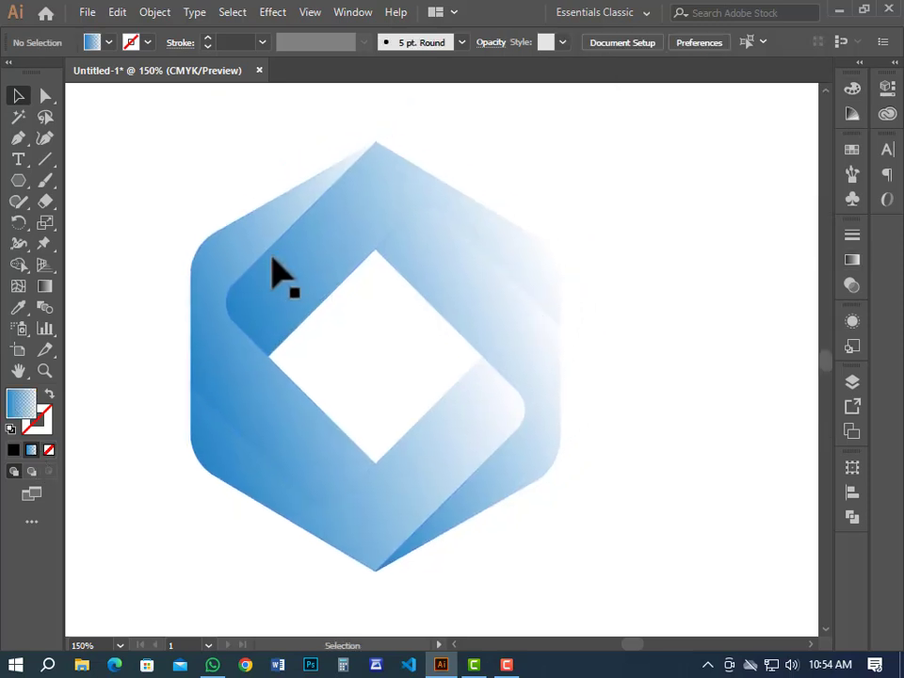
Step: Redraw the left band's gradient from outside the hexagon's upper-left edge to just below its bottom point
click(251, 246)
click(46, 288)
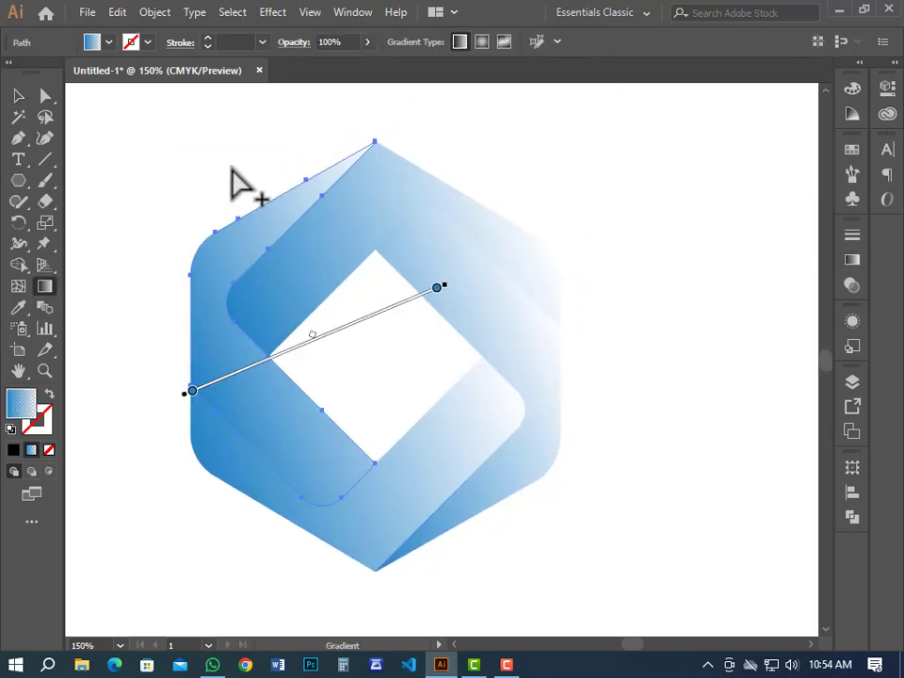
mouse_move(186, 147)
mouse_down()
mouse_move(369, 481)
mouse_move(456, 592)
mouse_up()
key(v)
Step: Redraw the bottom band's gradient from outside the hexagon's lower-left corner to beyond its right edge
click(395, 515)
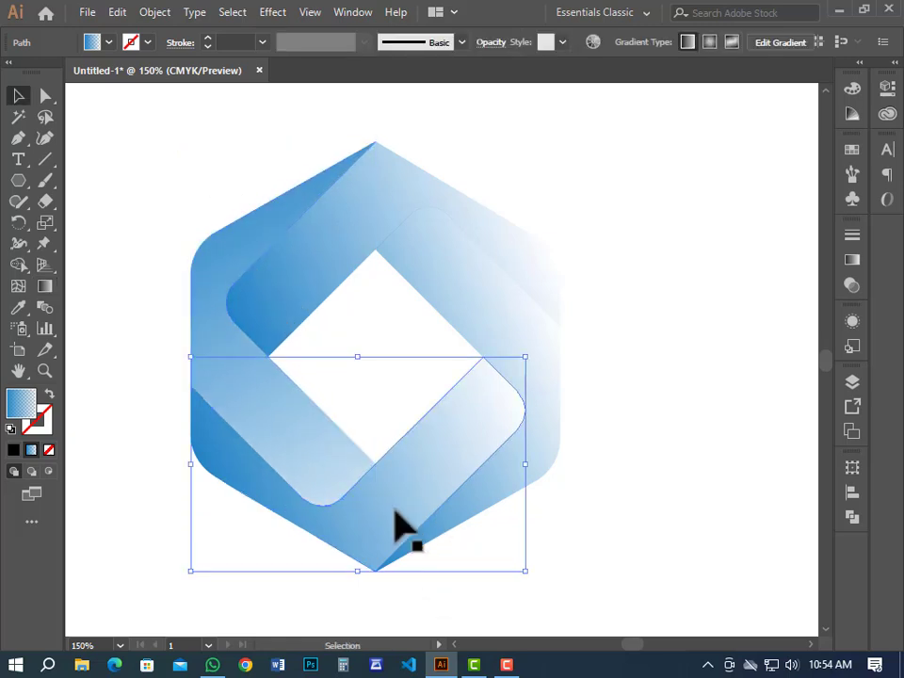
key(g)
drag(158, 509, 627, 409)
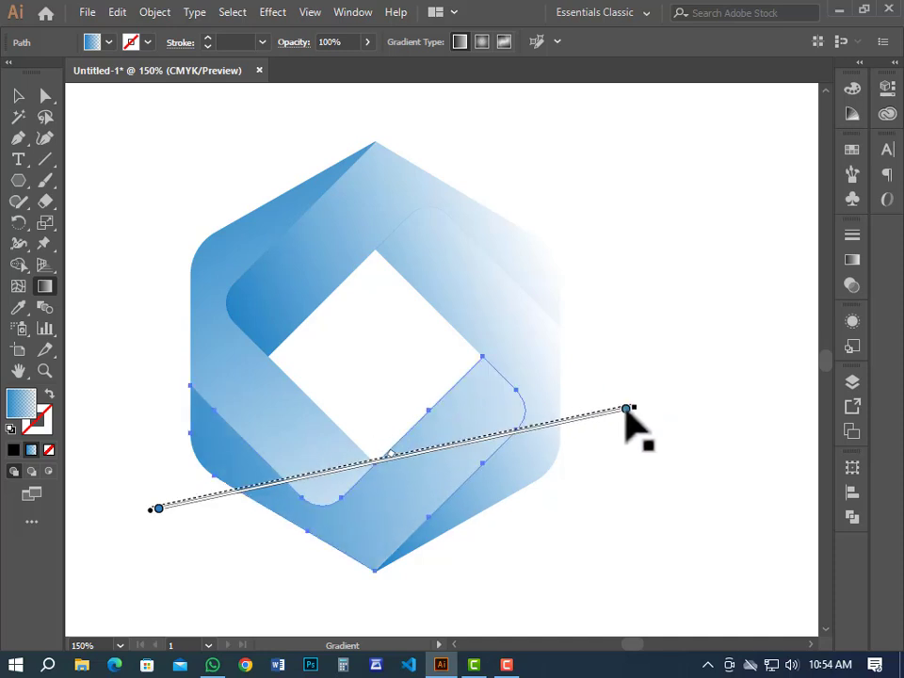
key(v)
Step: Redraw the right band's gradient from outside the hexagon's lower-right corner up to the upper-left part of the logo
click(551, 450)
key(g)
drag(617, 529, 337, 209)
key(v)
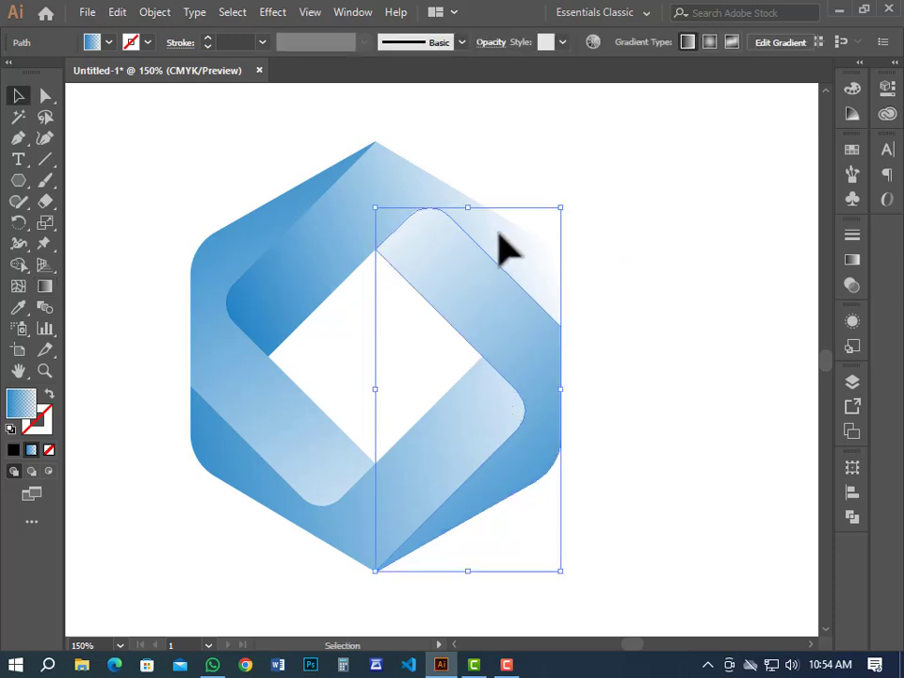
Step: Redraw the top band's gradient from outside the hexagon's upper-right corner down to its left side, and deselect the band
click(505, 244)
key(g)
drag(610, 160, 226, 423)
key(v)
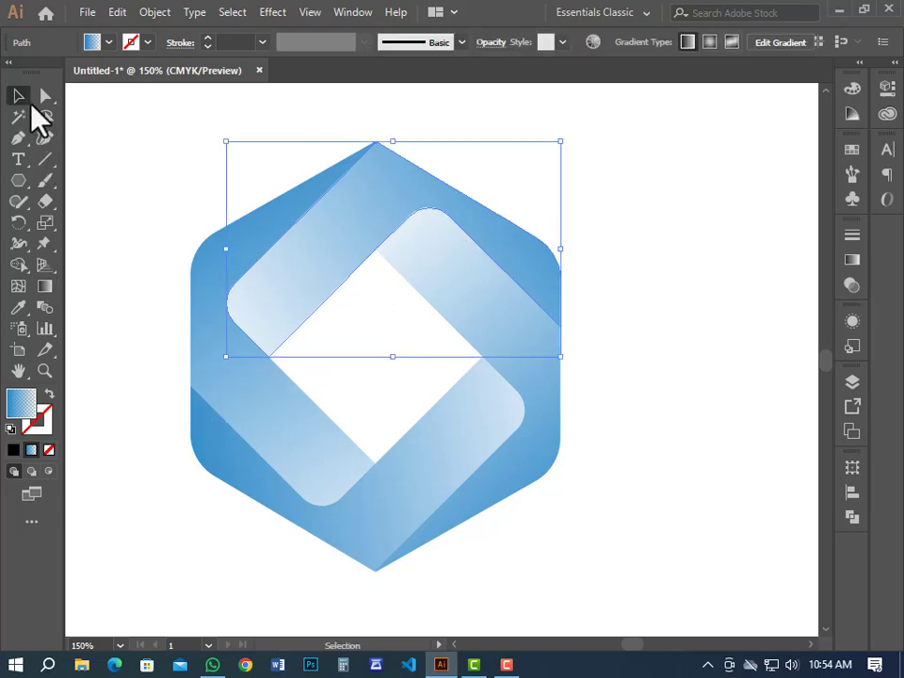
click(177, 144)
scroll(265, 191, down, 1)
key(super)
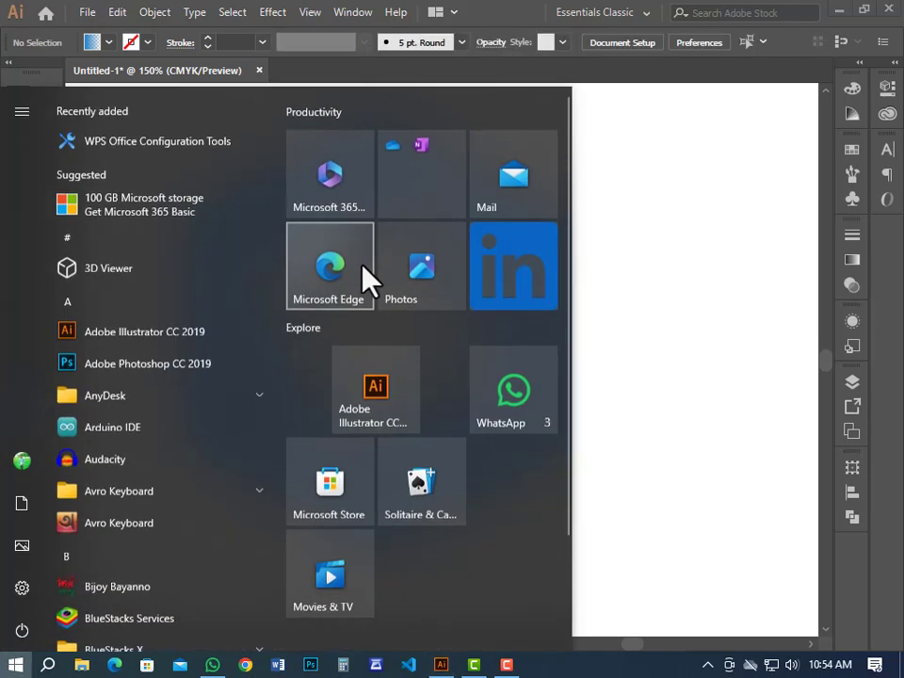
key(super)
Step: Select all four bands of the logo and open the color swatches of the gradient's opaque starting stop
scroll(364, 268, down, 2)
drag(468, 314, 458, 255)
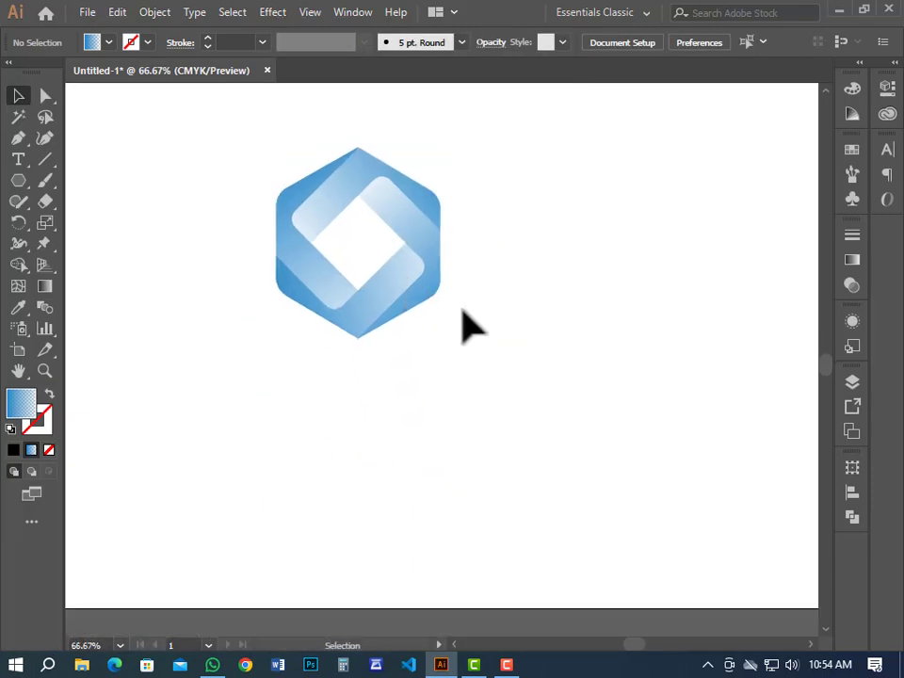
drag(462, 314, 246, 145)
drag(421, 273, 421, 294)
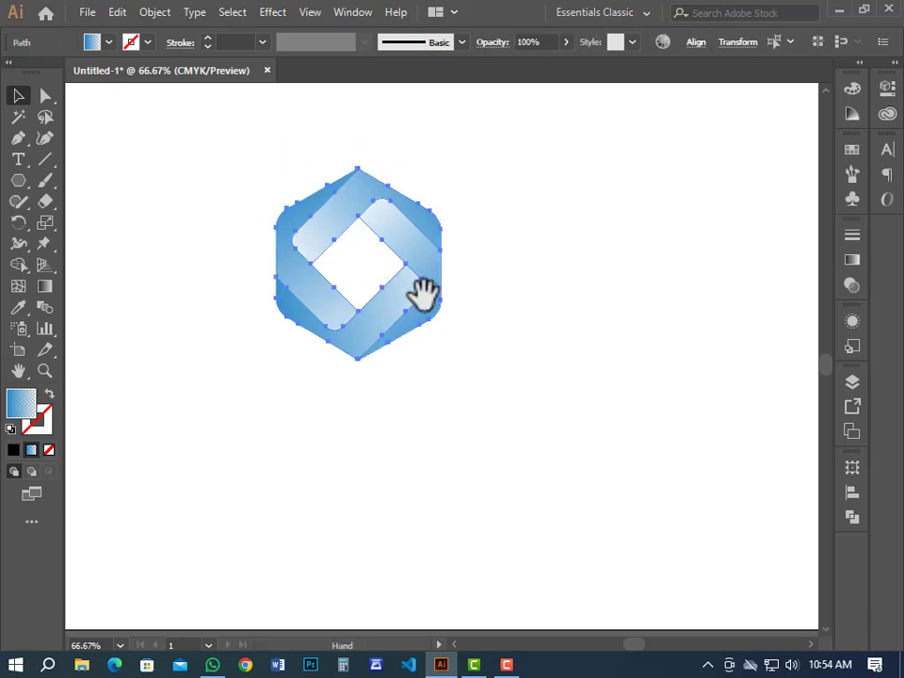
scroll(430, 315, up, 1)
drag(508, 289, 571, 373)
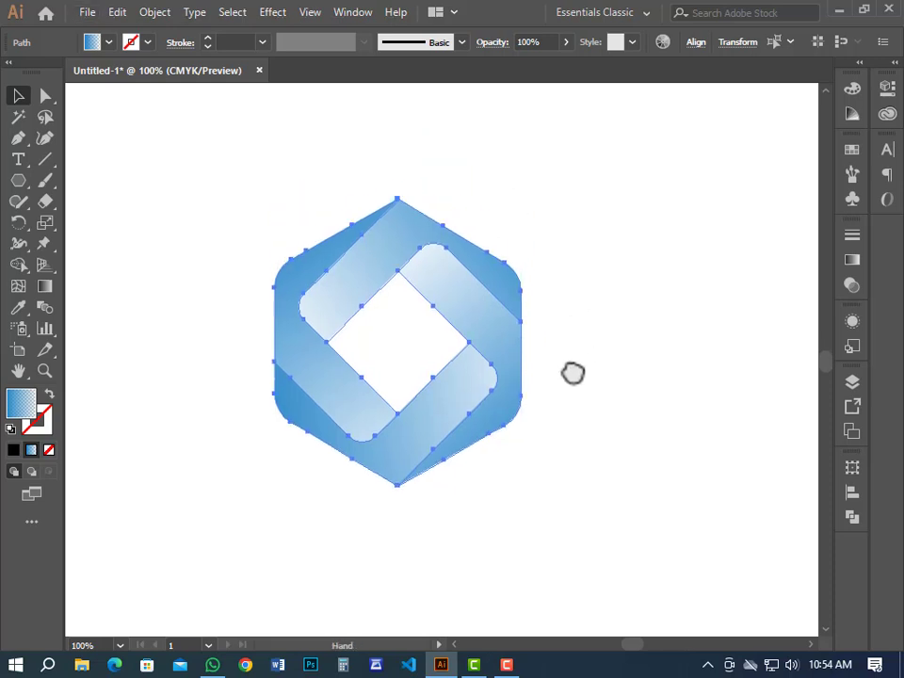
click(852, 261)
double_click(644, 371)
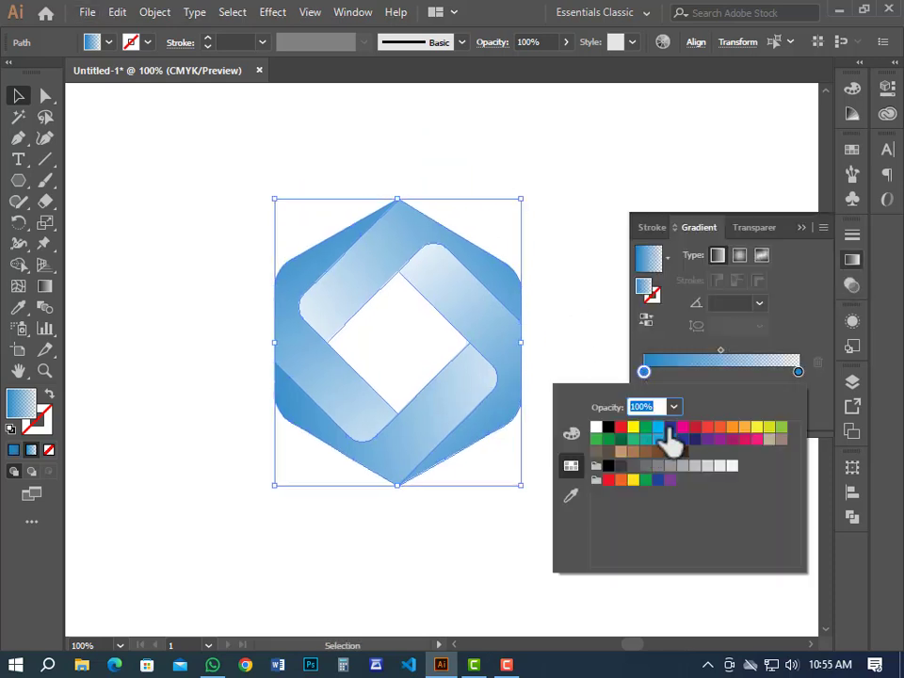
Step: Try dark blue, purple and several pink swatches on the gradient's starting color stop
click(682, 428)
click(670, 428)
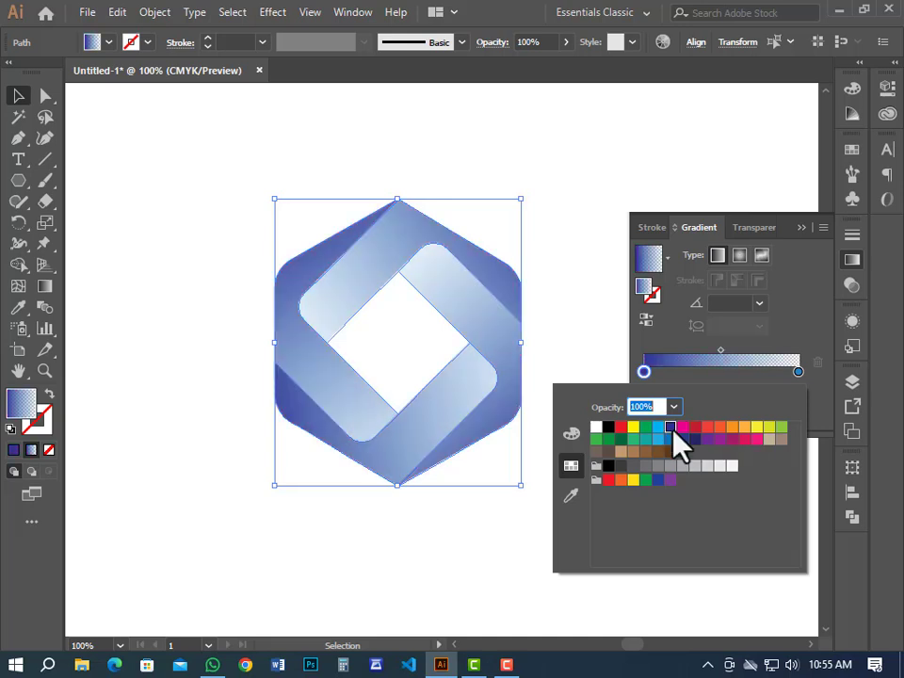
click(719, 439)
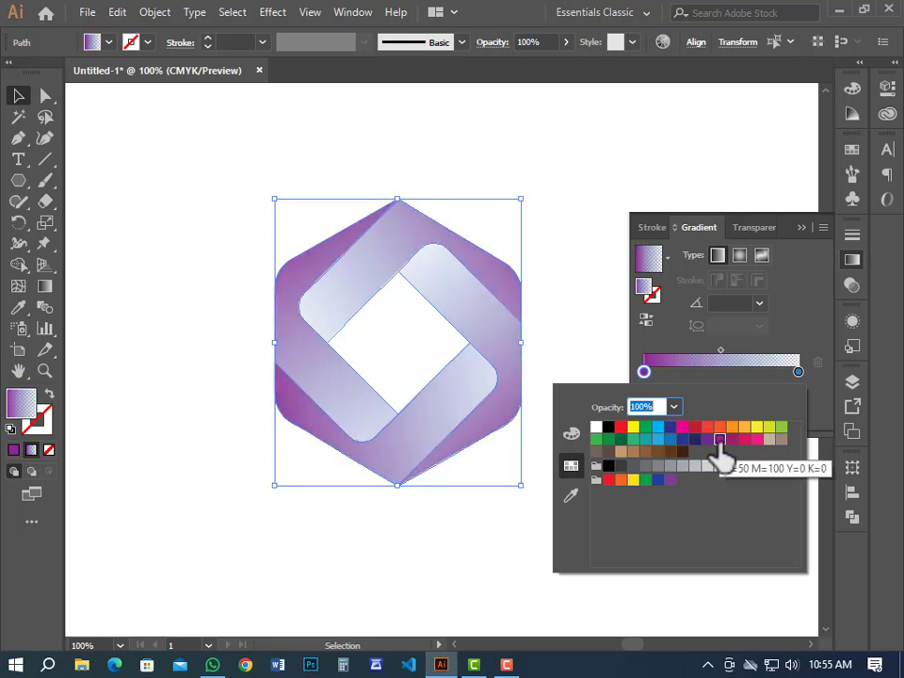
click(749, 438)
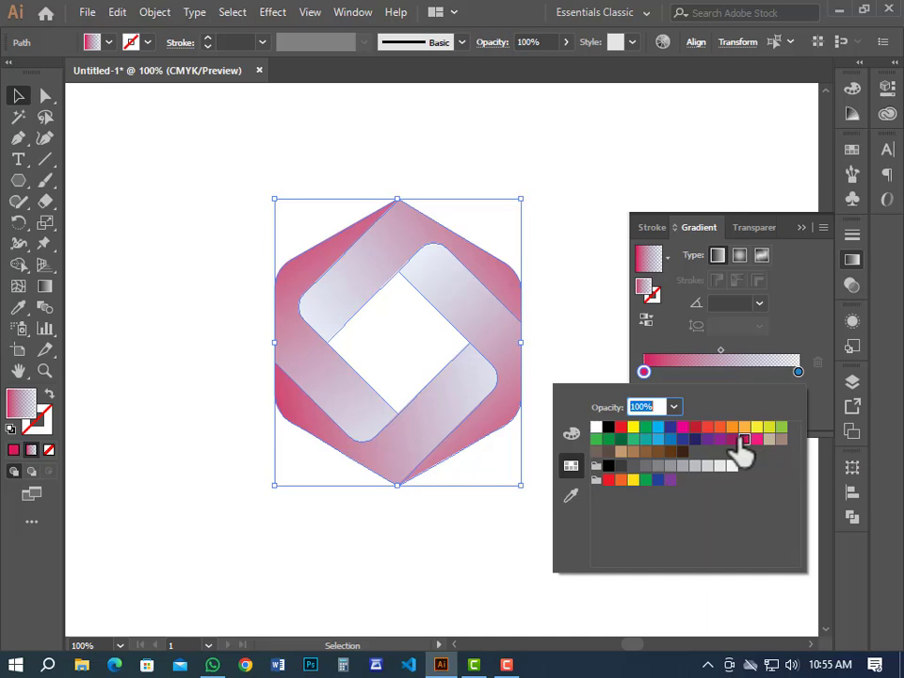
click(732, 439)
click(754, 439)
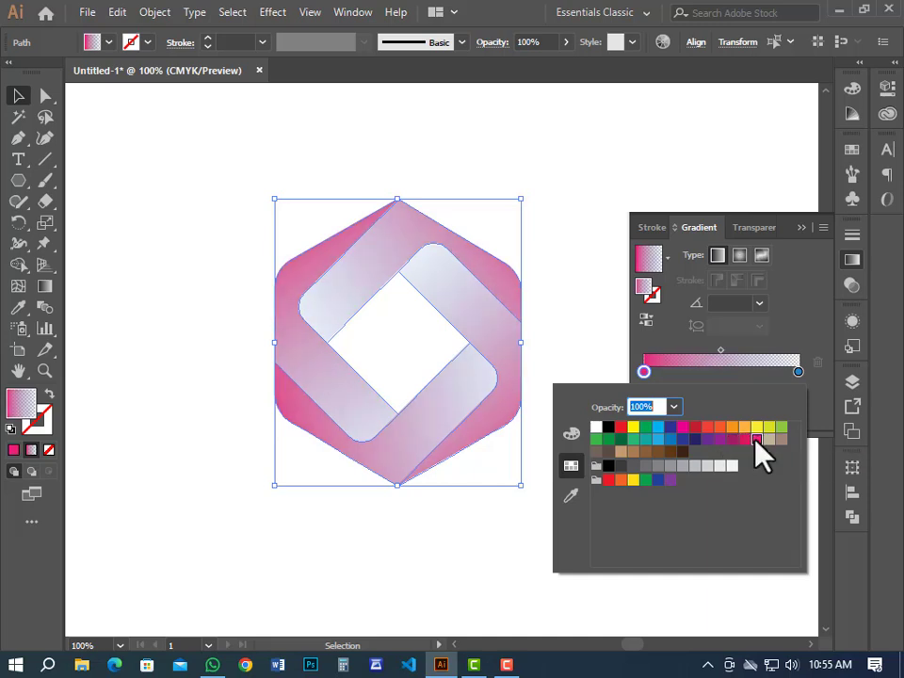
Step: Try several light and dark green swatches on the gradient's starting color stop
click(633, 440)
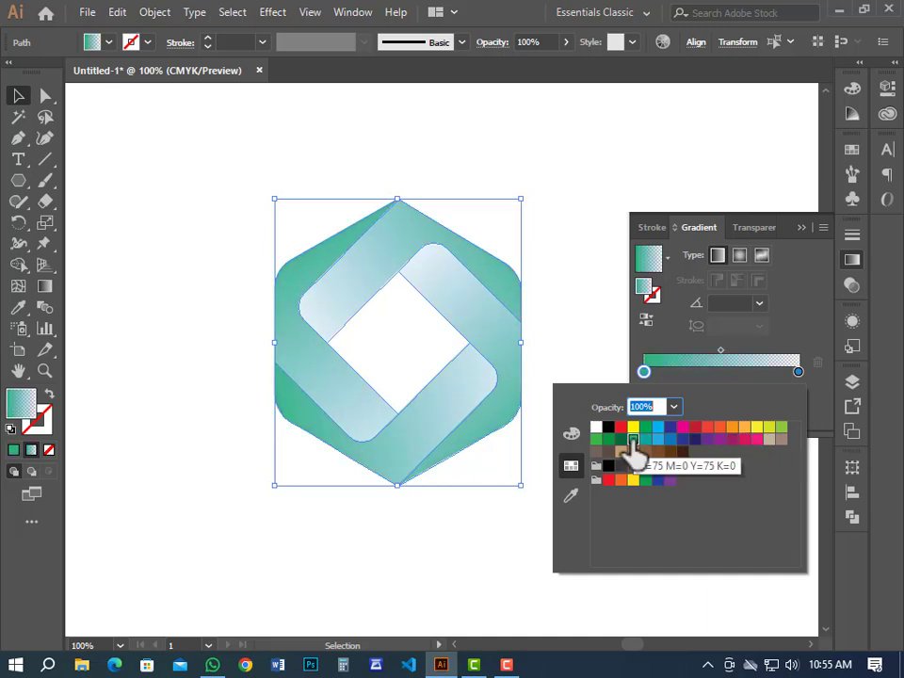
click(622, 439)
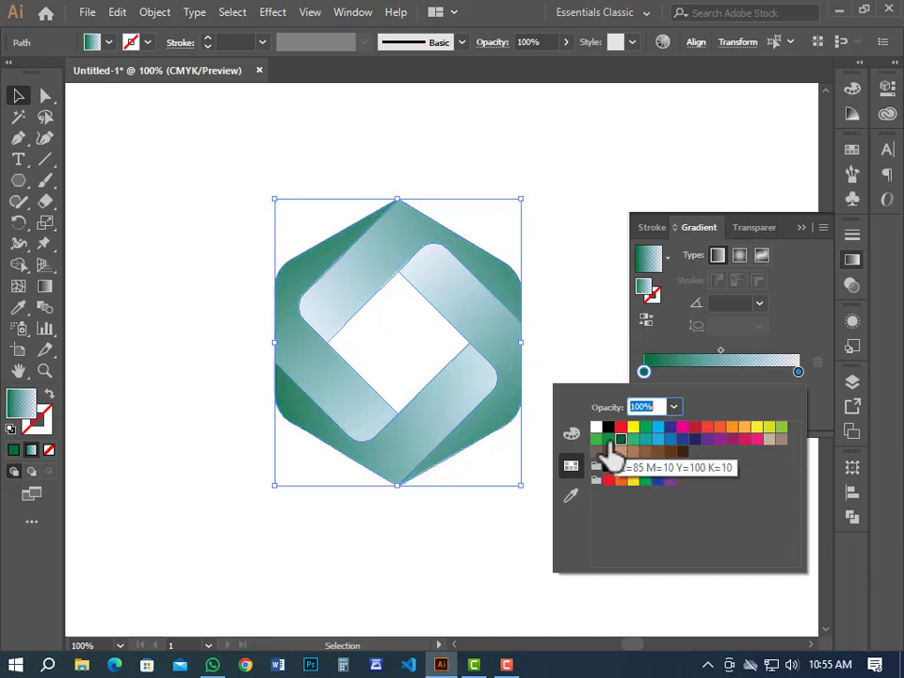
click(607, 439)
click(596, 440)
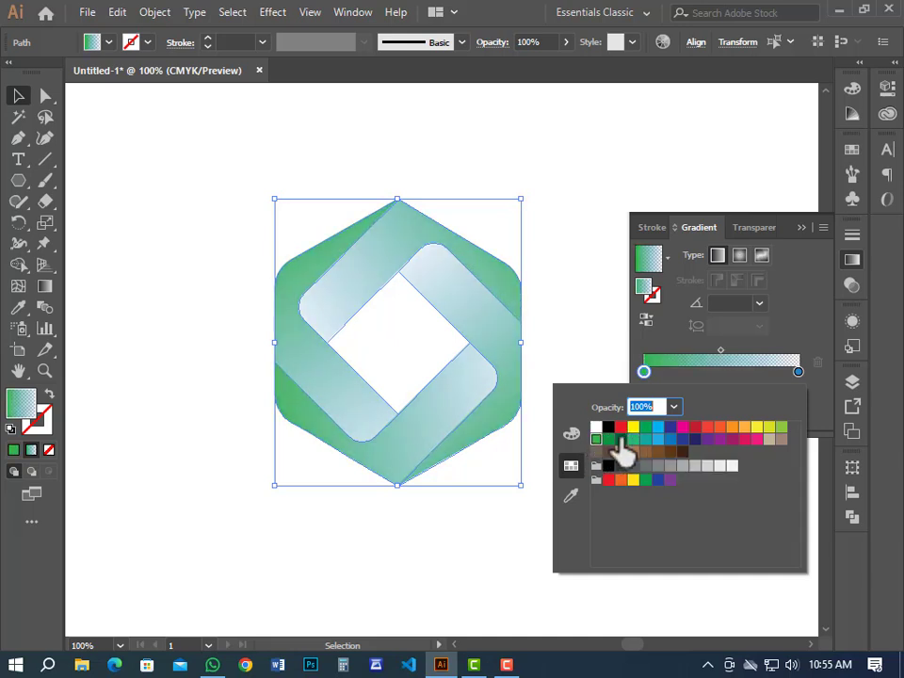
click(621, 440)
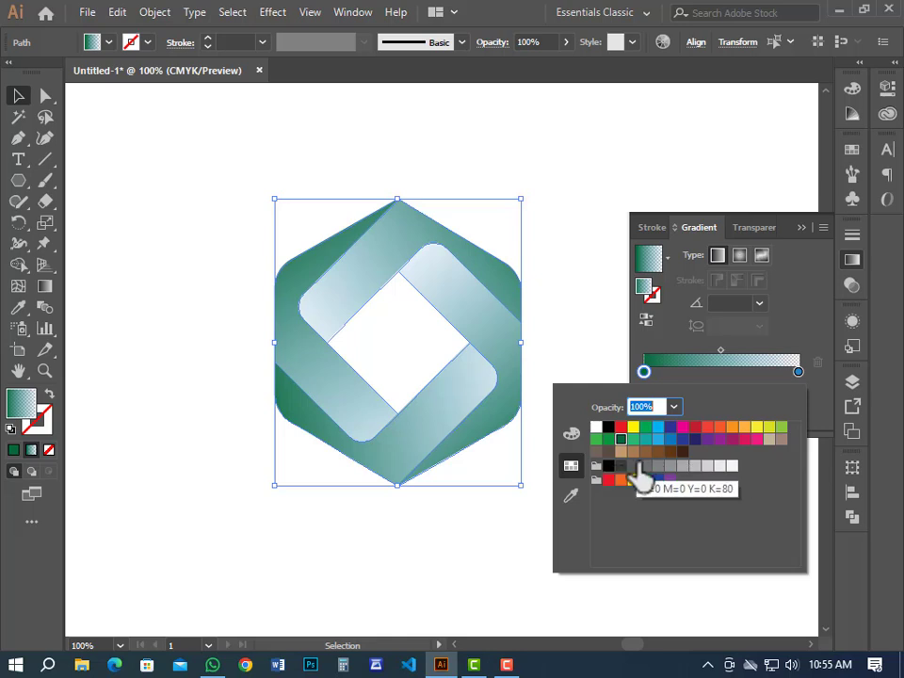
Step: Try gray, blue, green and lime swatches on the gradient's starting color stop
click(644, 466)
click(657, 480)
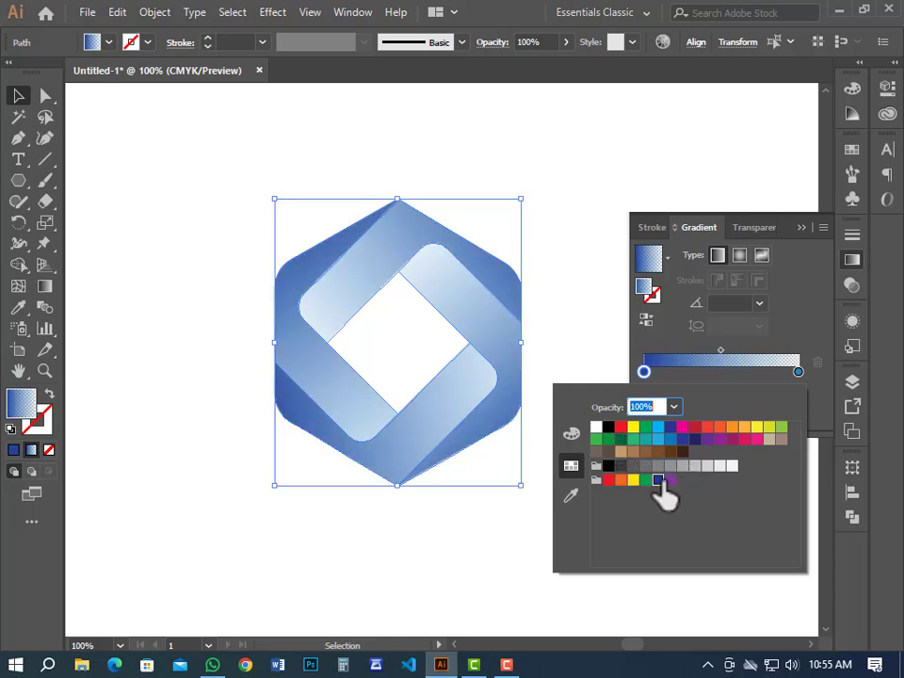
click(633, 439)
click(621, 440)
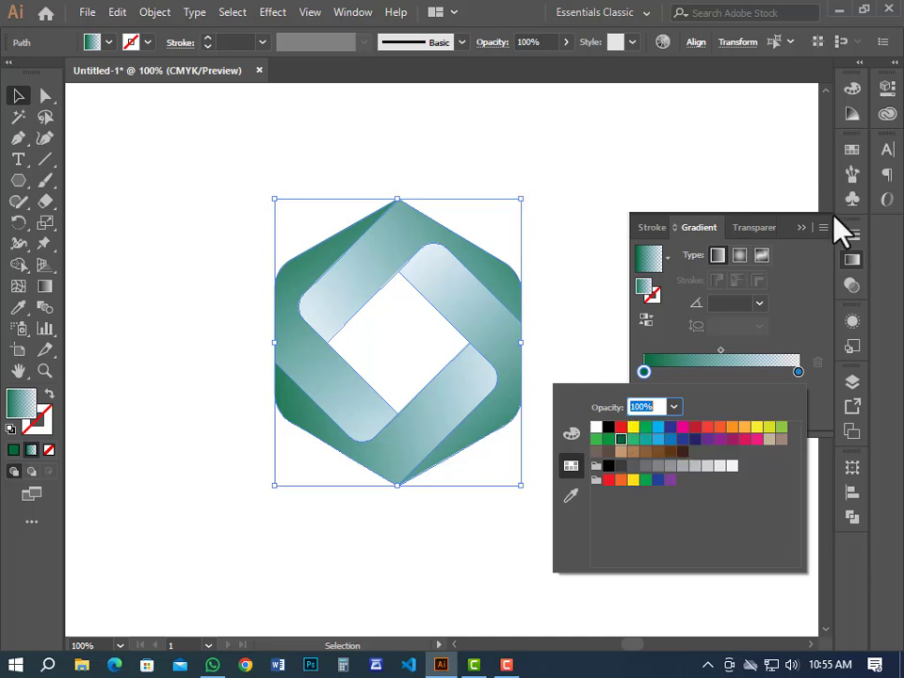
click(782, 427)
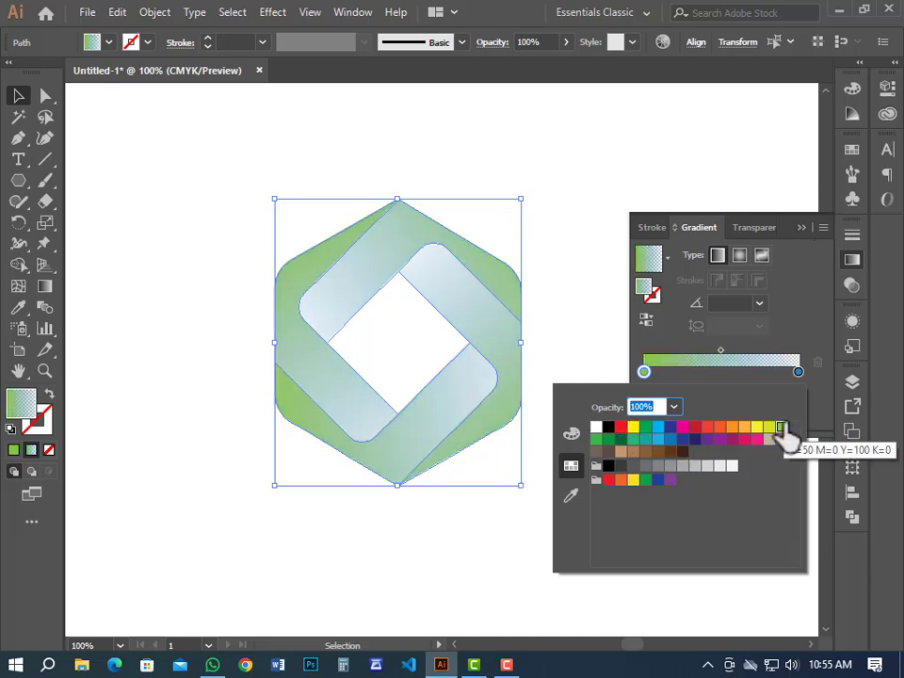
Step: Set the gradient's starting stop to the dark green swatch, close the gradient settings and deselect the logo
click(620, 440)
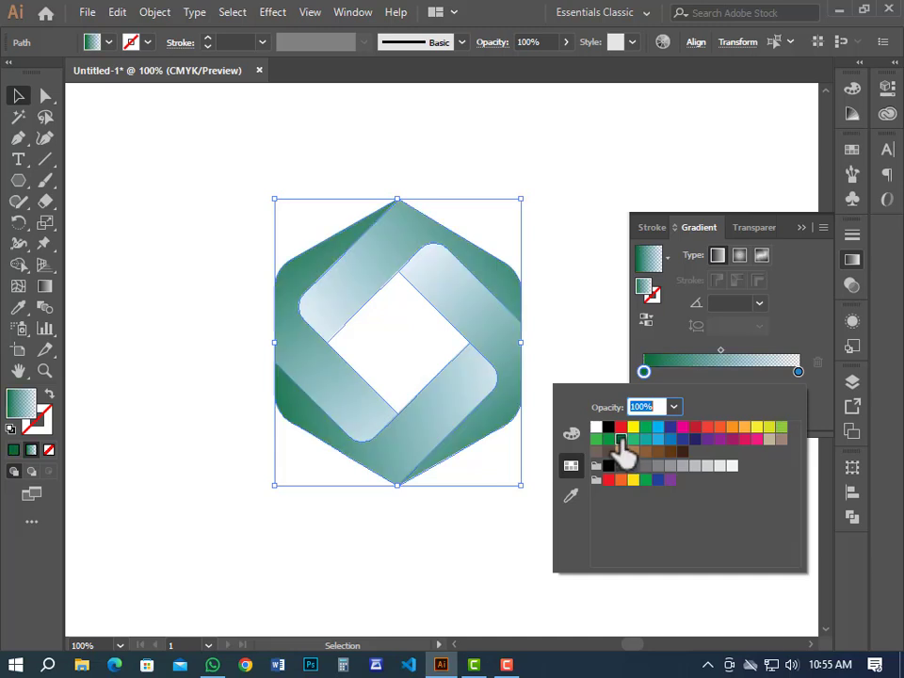
click(621, 427)
click(621, 439)
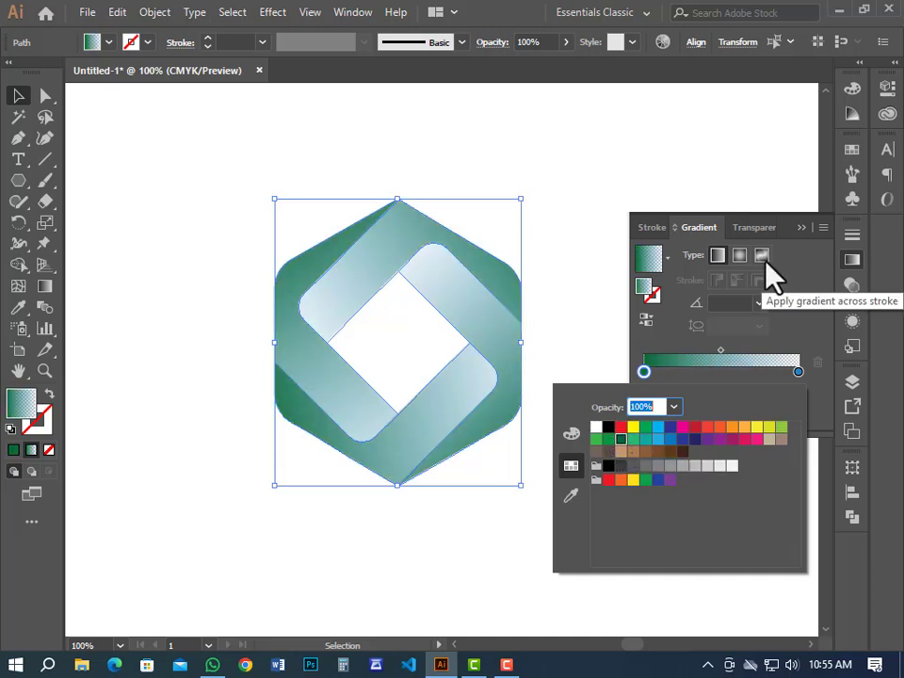
click(540, 209)
click(801, 227)
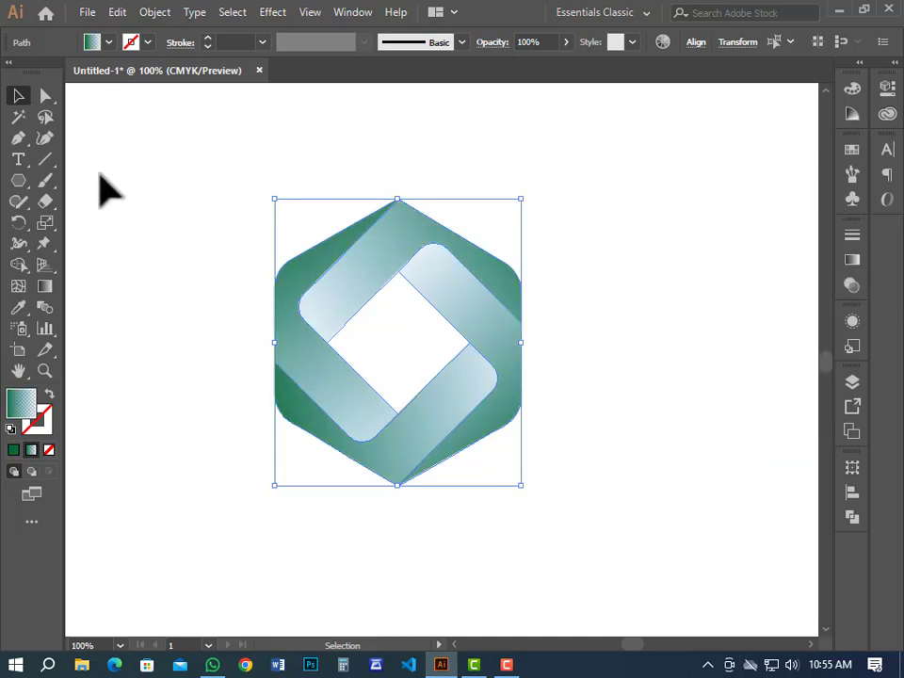
click(258, 159)
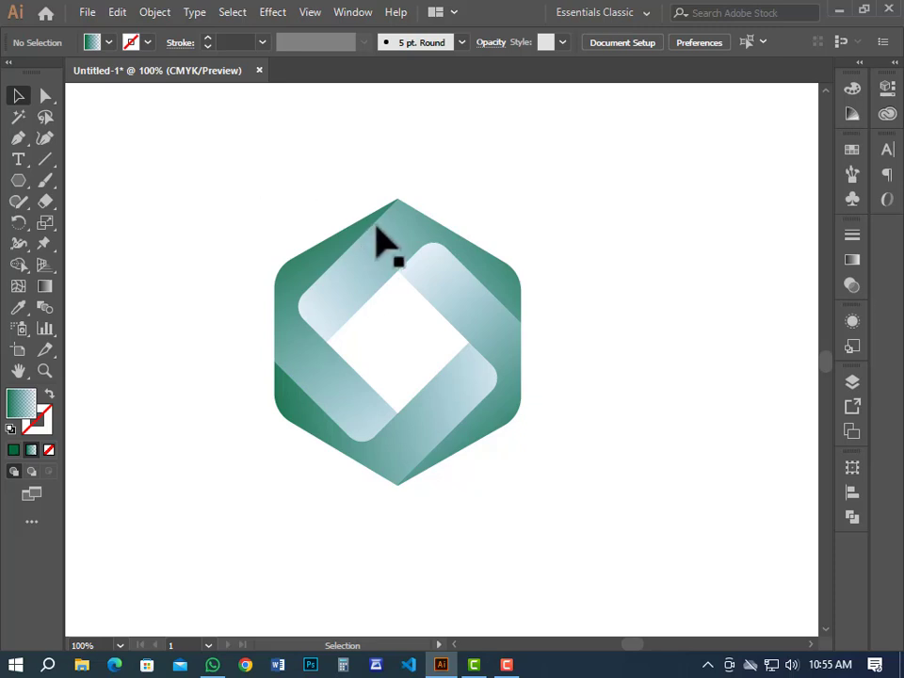